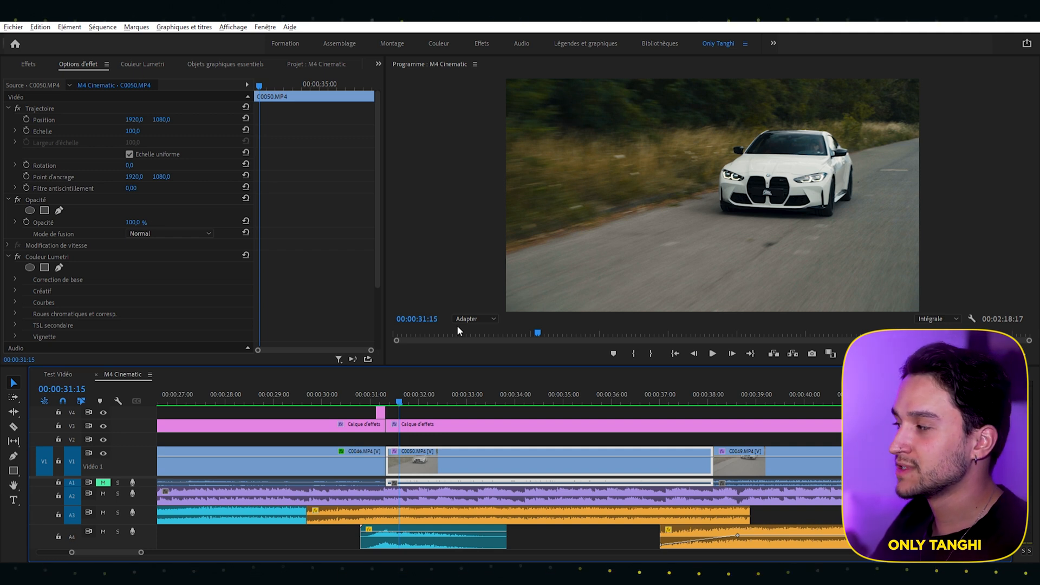
Play back the transition between clips C0046.MP4 and C0050.MP4 in the M4 Cinematic sequence, starting at 00:00:30:10
key(minus)
click(449, 437)
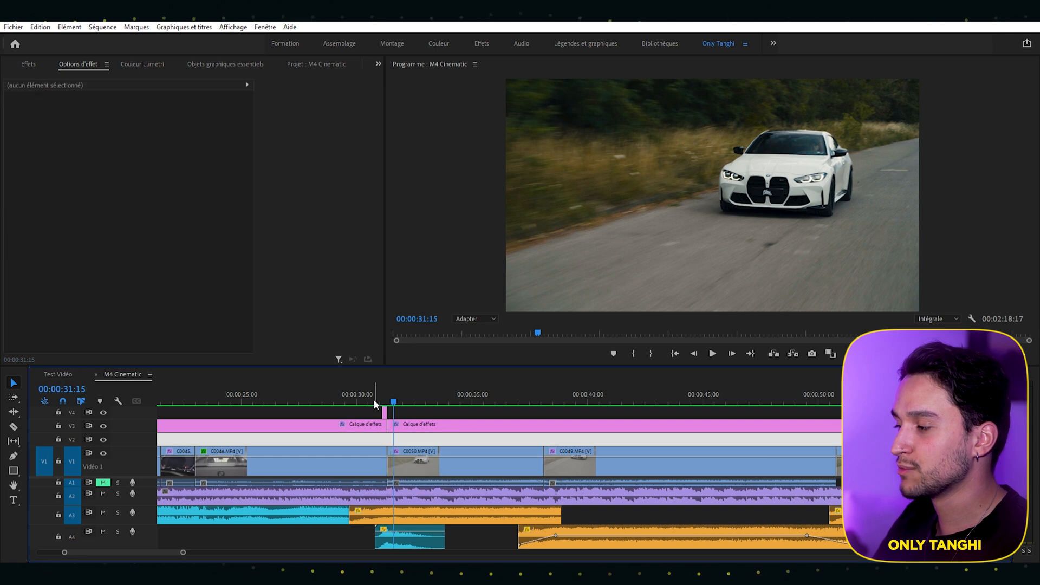
click(367, 401)
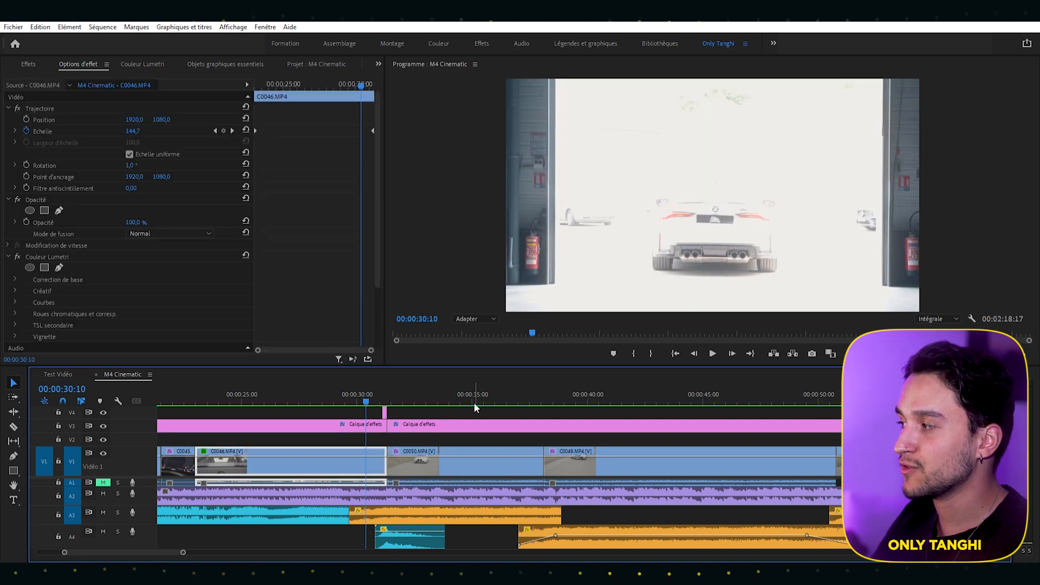
key(space)
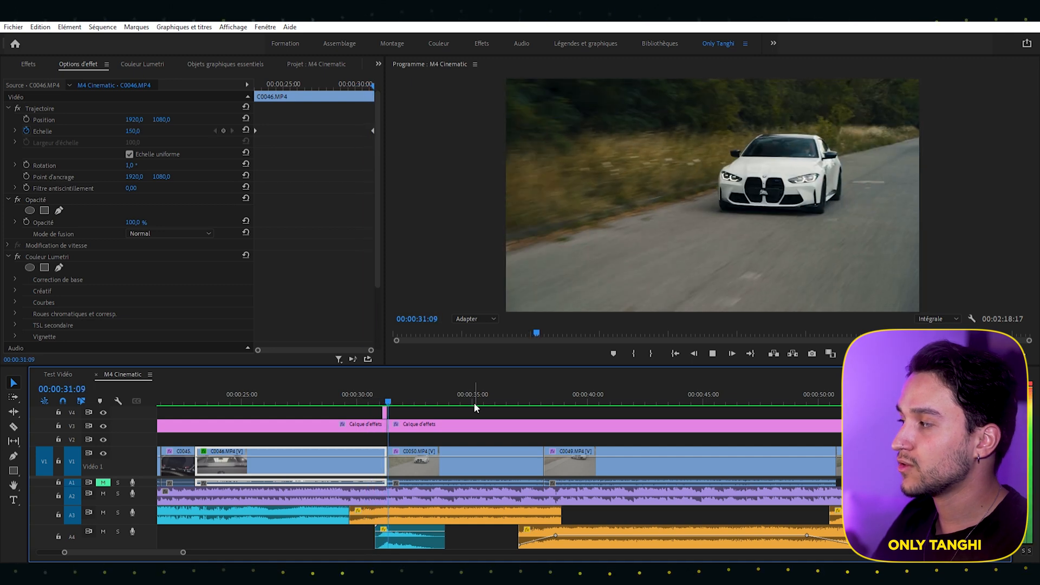
click(372, 388)
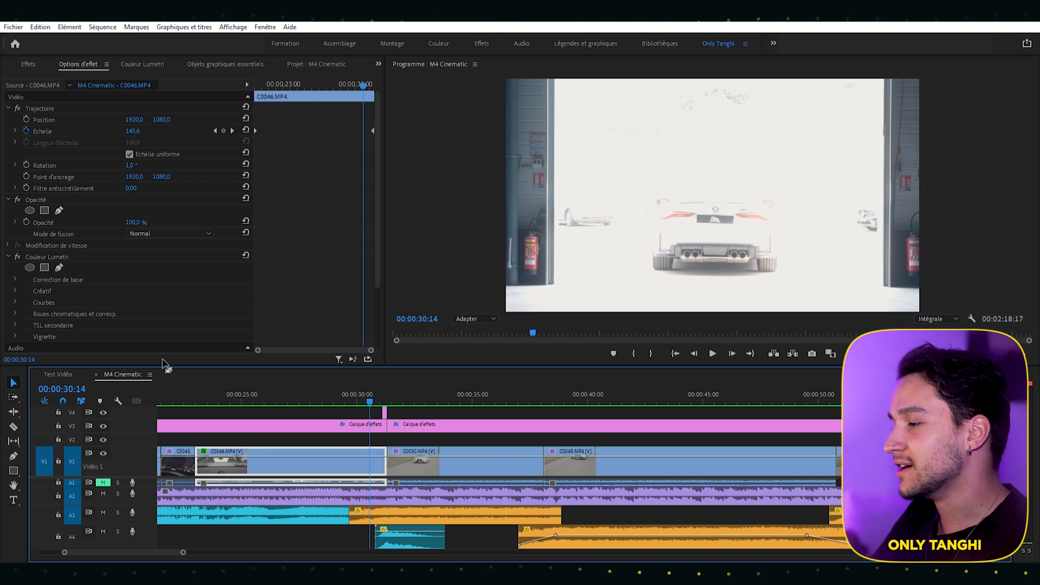
Switch to the Test Vidéo sequence and place the playhead at 00:00:08:08, on the first frame of clip C0050.MP4
click(57, 374)
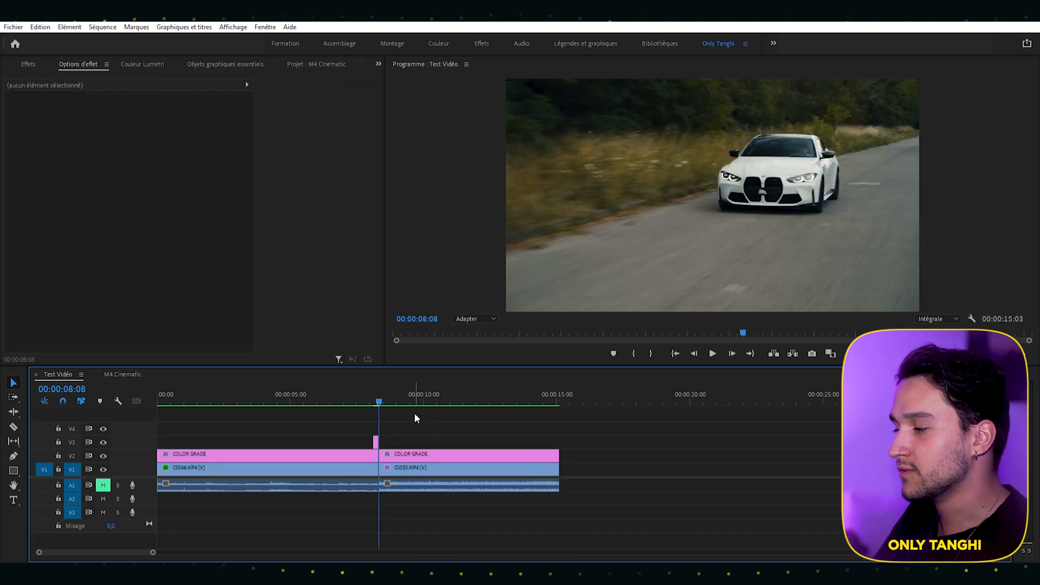
scroll(366, 425, up, 2)
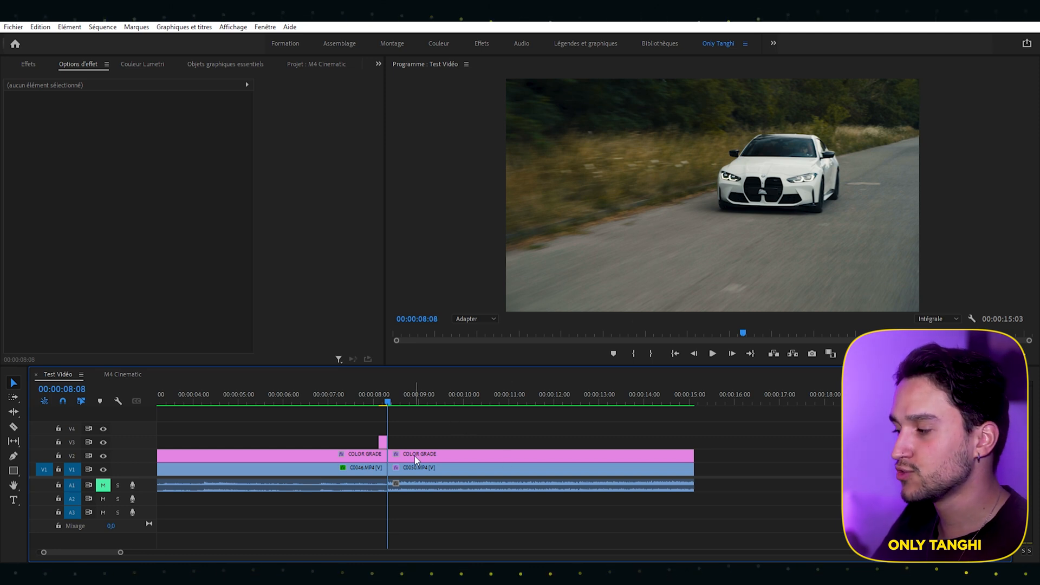
drag(416, 388, 389, 388)
key(Left)
key(Left)
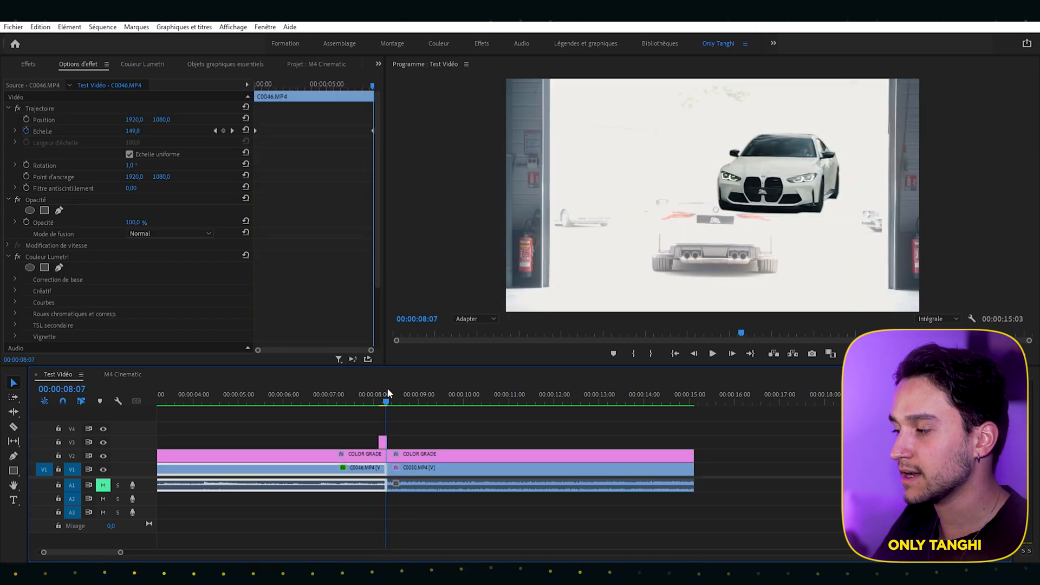
click(388, 386)
click(459, 414)
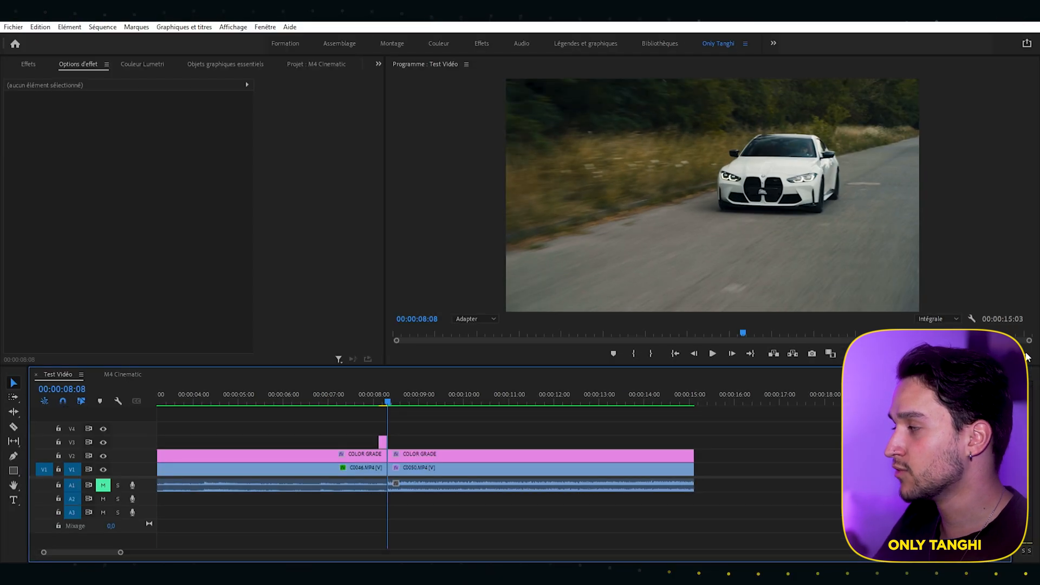
Examine the buttons available for the program monitor and open frame export for the first frame of clip C0050.MP4
click(1026, 353)
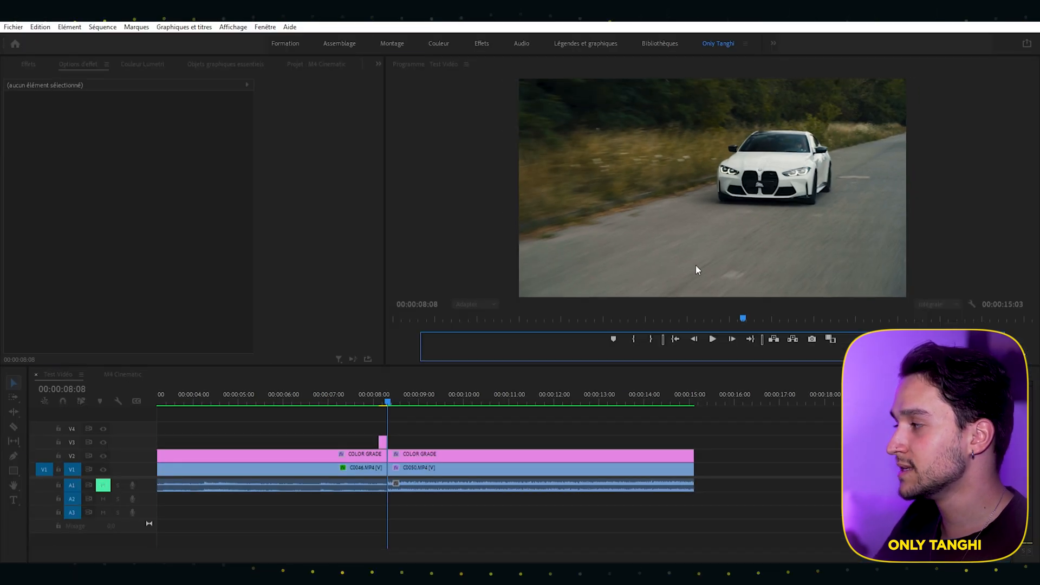
click(816, 335)
click(805, 310)
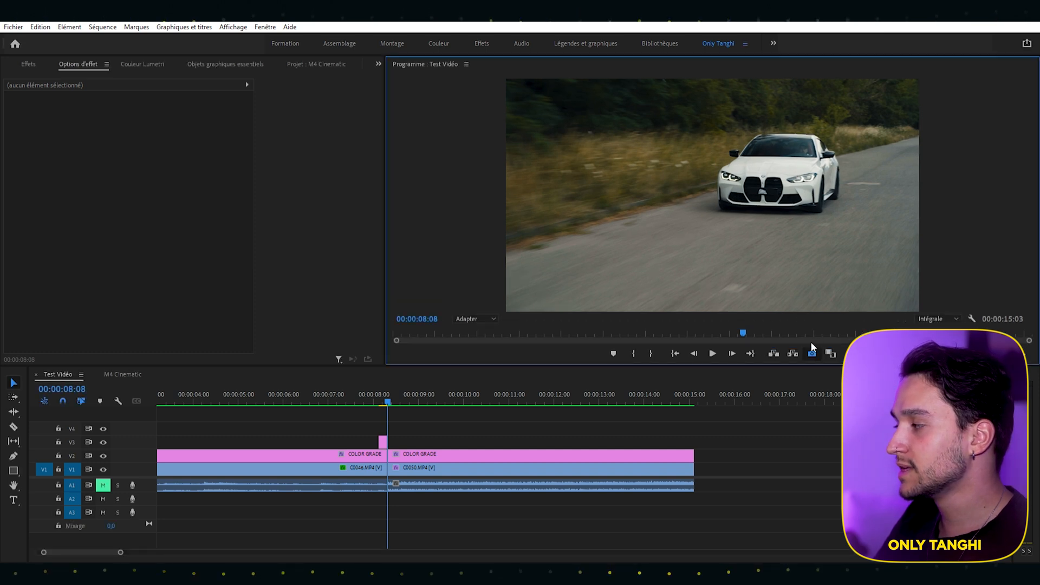
click(812, 351)
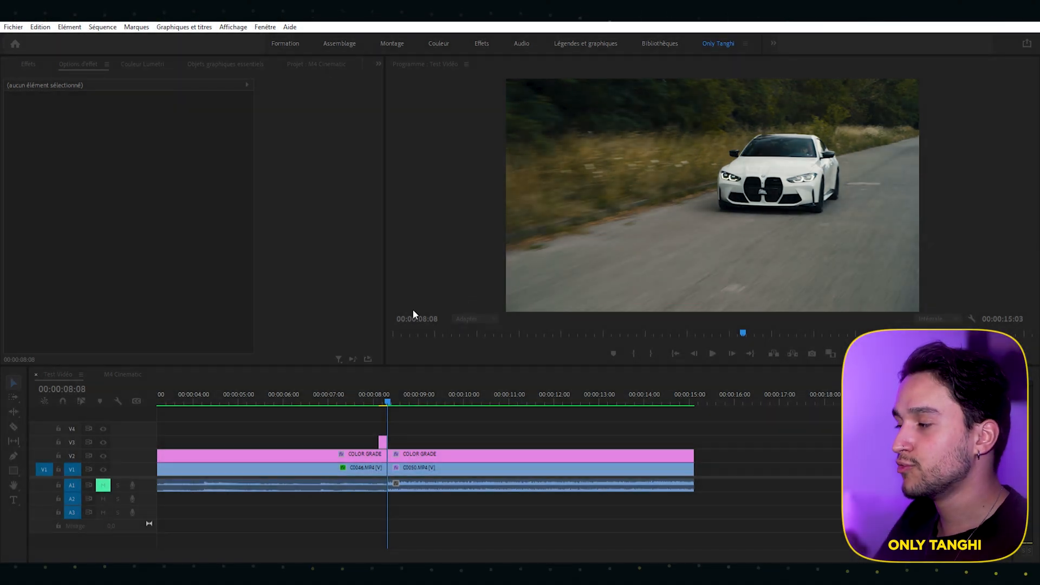
click(582, 326)
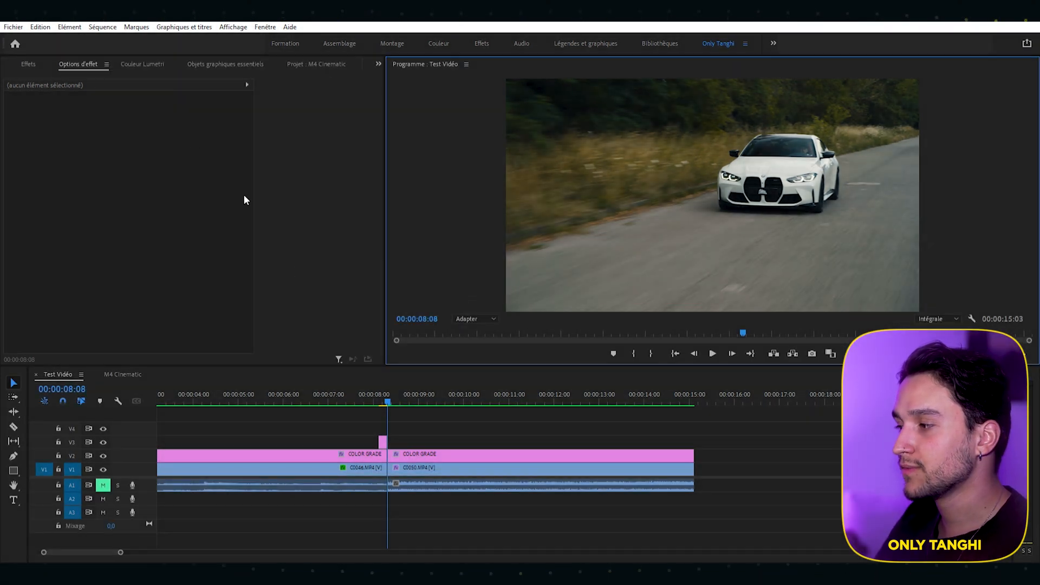
Place the still M4 Cinematic.00_00_31_08.Still003.jpg from the project on track V4, above the second clip
click(145, 64)
click(314, 63)
drag(257, 156, 459, 400)
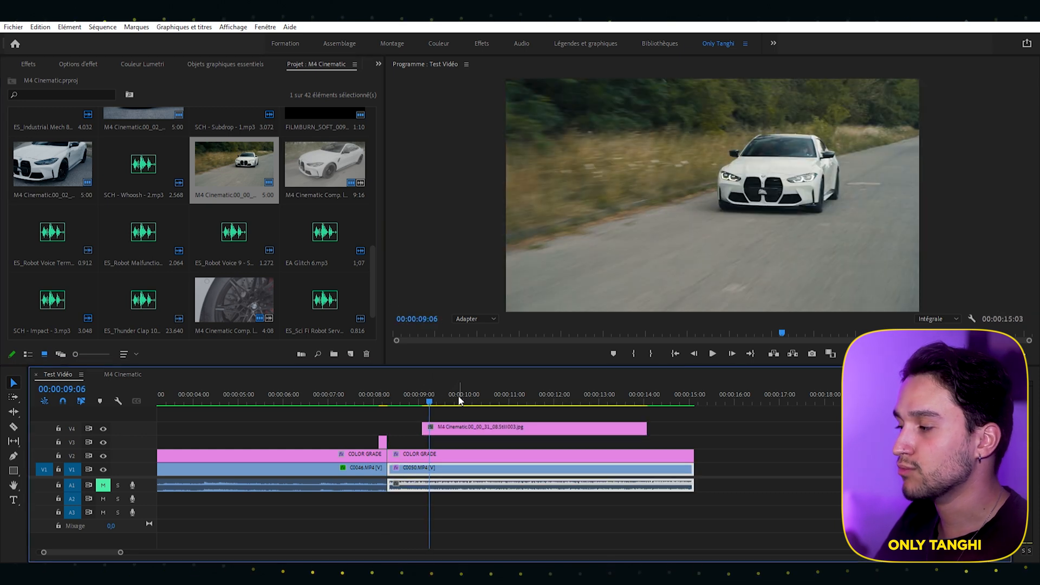
key(ctrl+shift+a)
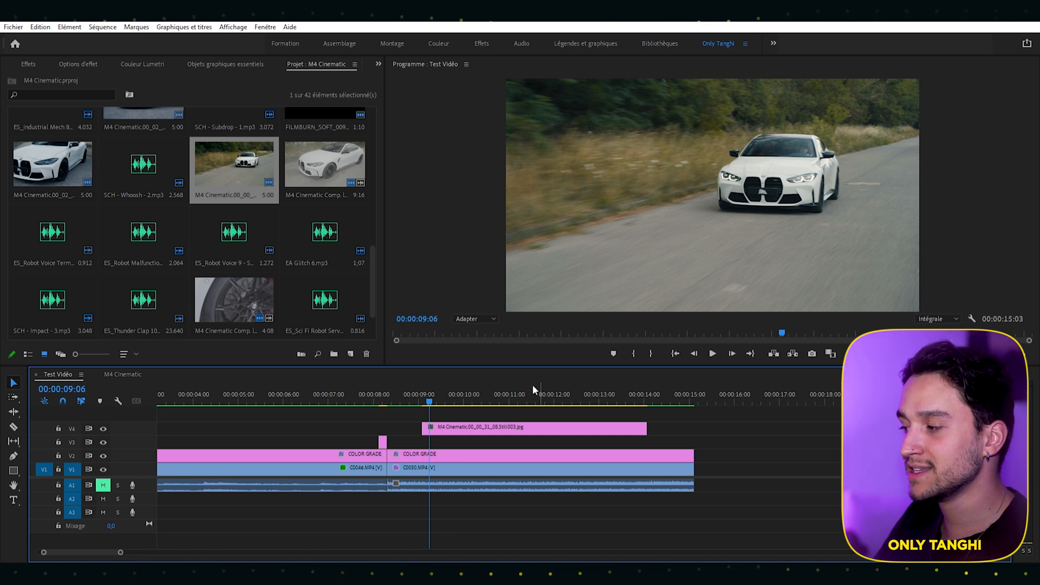
Shorten the still on V4 to its first five frames by cutting it at 00:00:09:07 and deleting the remainder
click(423, 391)
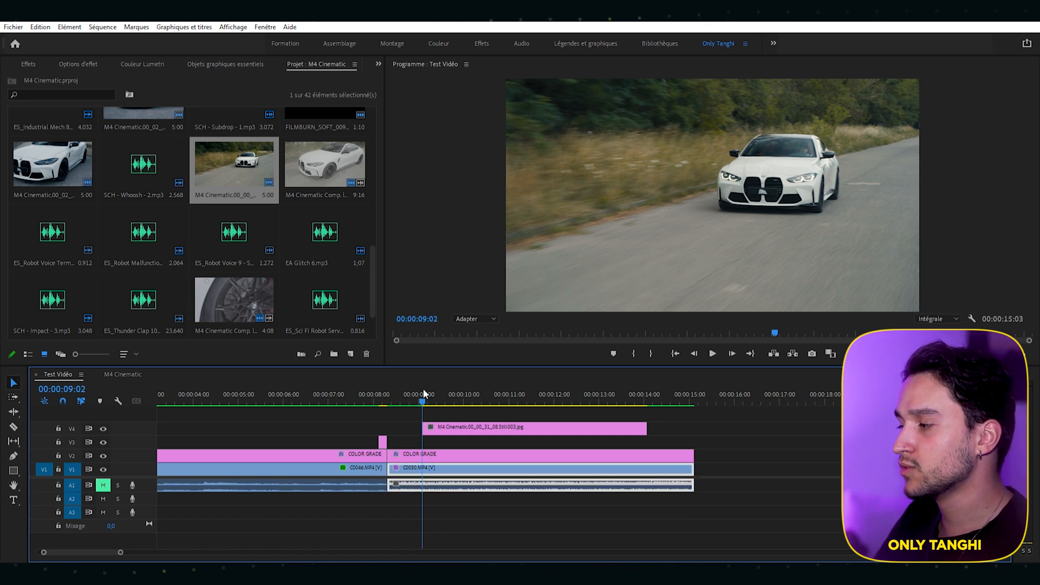
click(451, 425)
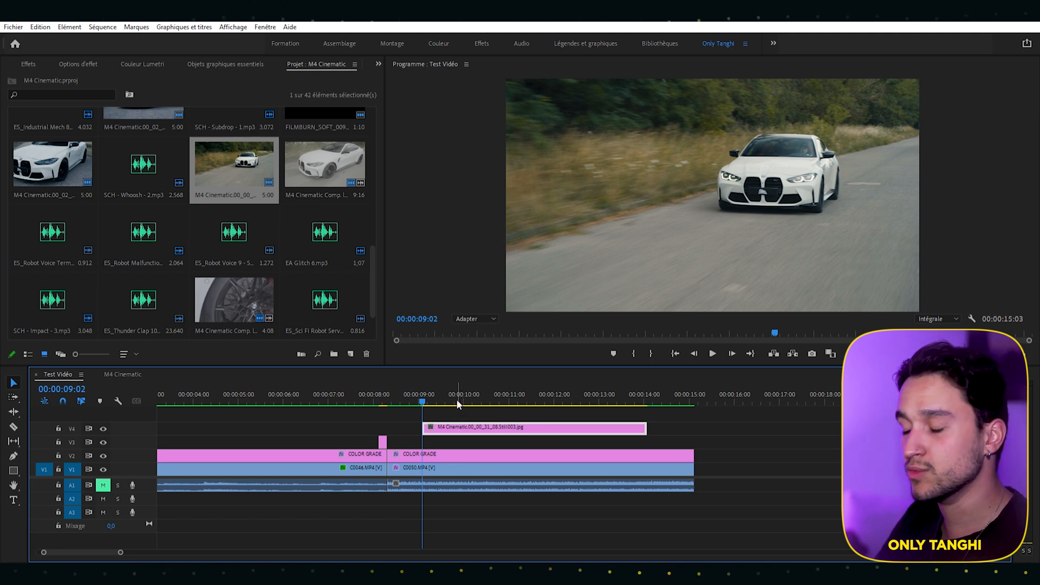
key(shift+Right)
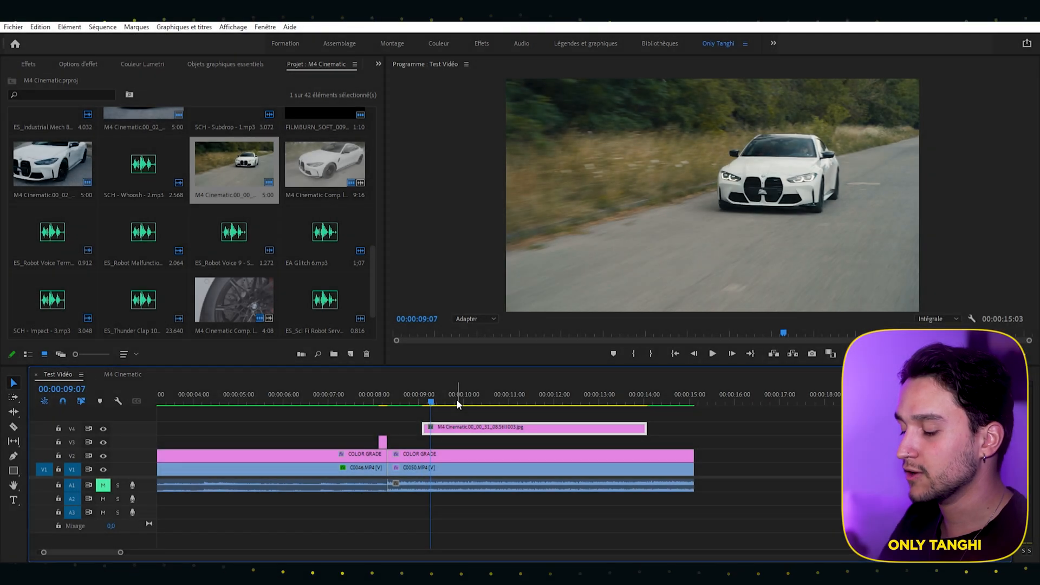
key(ctrl+k)
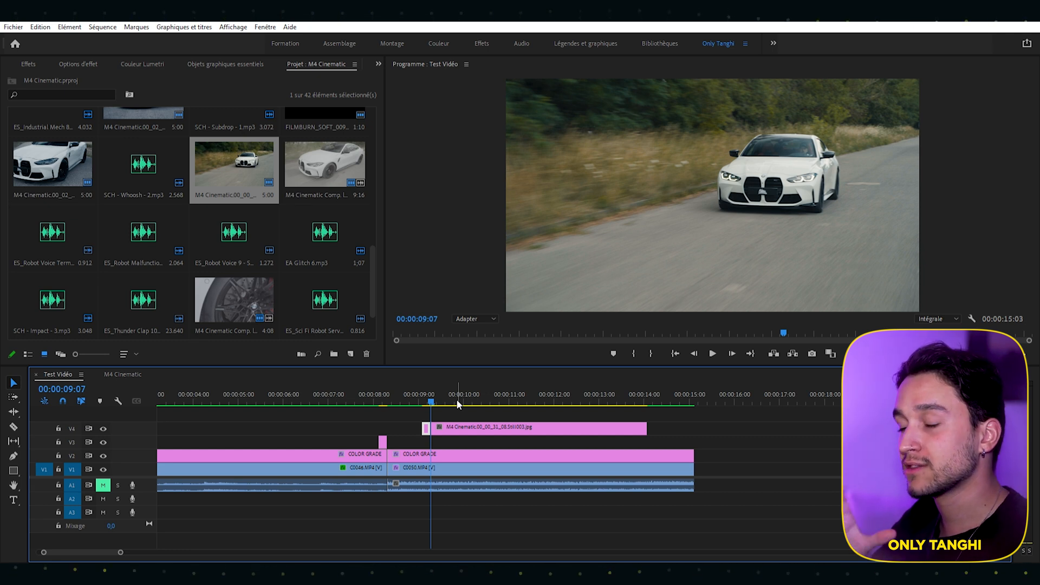
click(470, 424)
key(w)
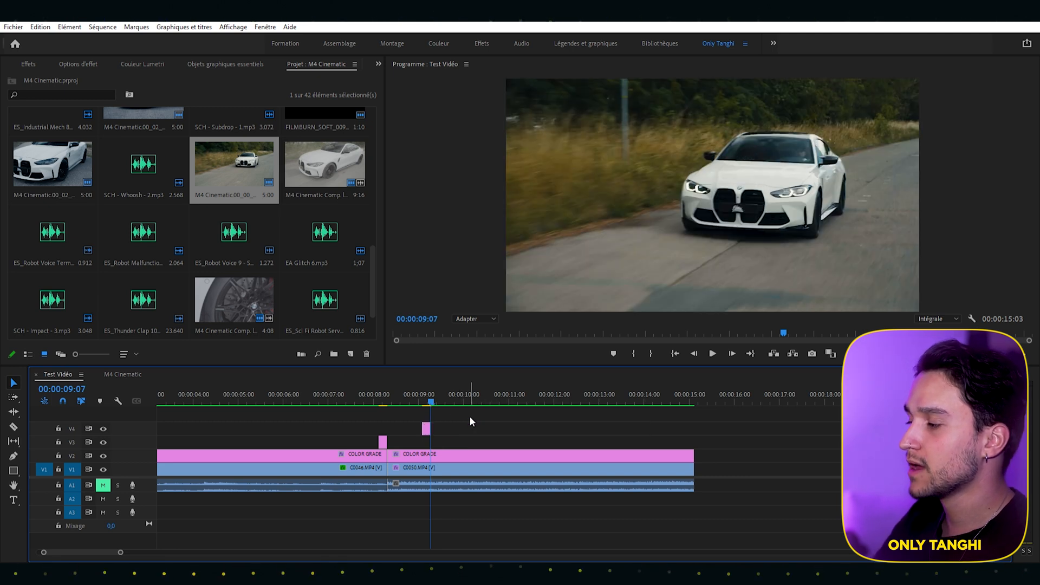
Hide track V3 and move the five-frame still on V4 to start at 00:00:08:03, just before the cut to C0050.MP4
scroll(447, 409, up, 3)
click(103, 442)
click(327, 401)
drag(399, 424, 317, 424)
click(318, 396)
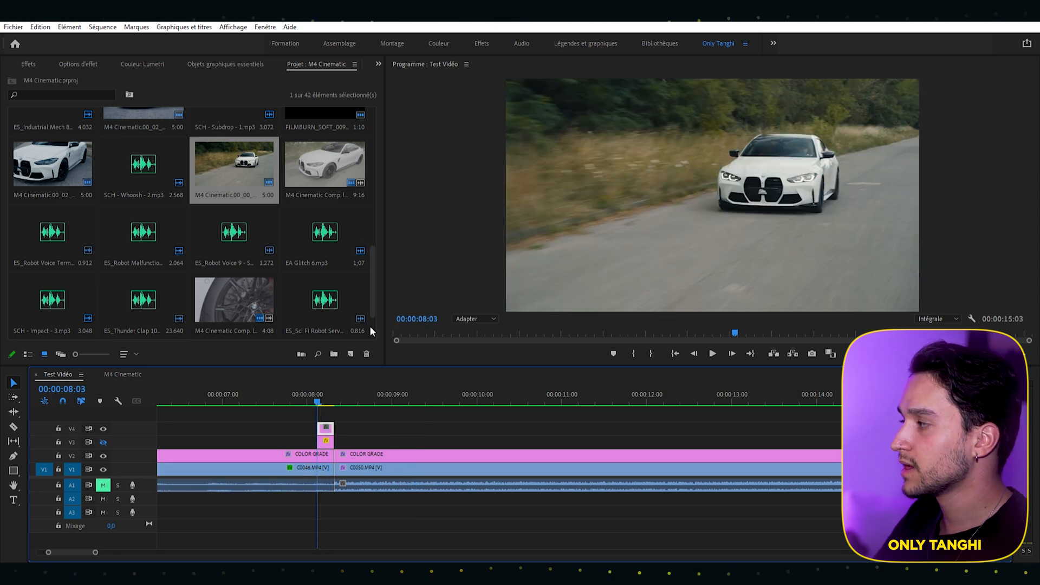
click(326, 391)
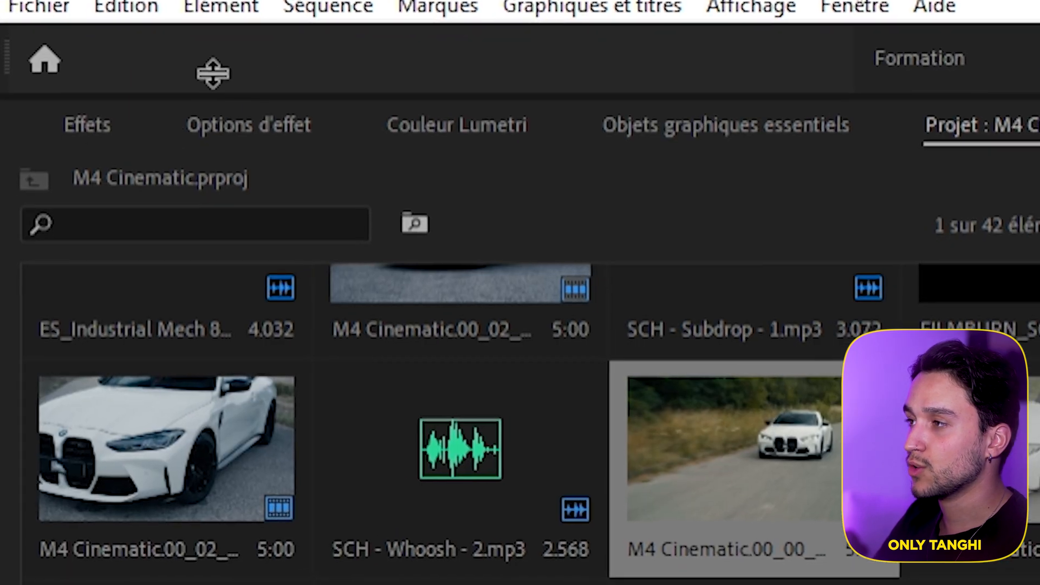
Start a free-draw opacity mask on the still, with its first three points along the underside of the car's front bumper
click(76, 63)
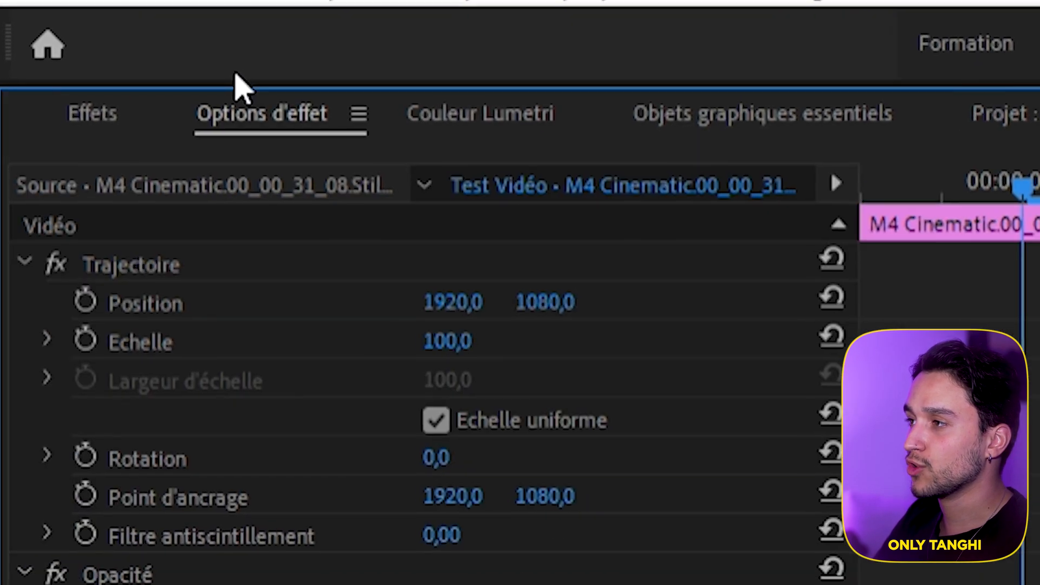
drag(301, 81, 254, 84)
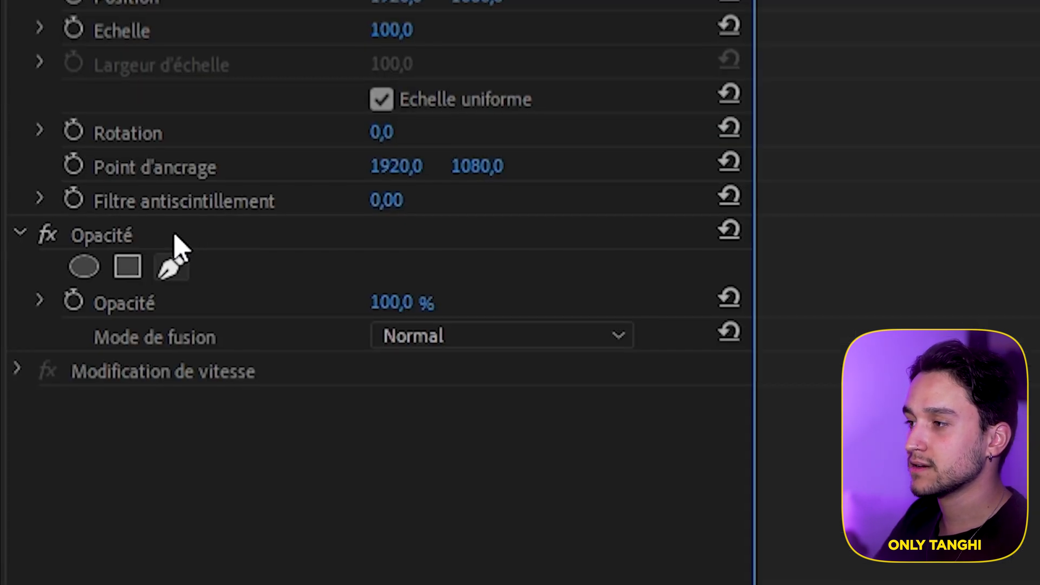
click(59, 208)
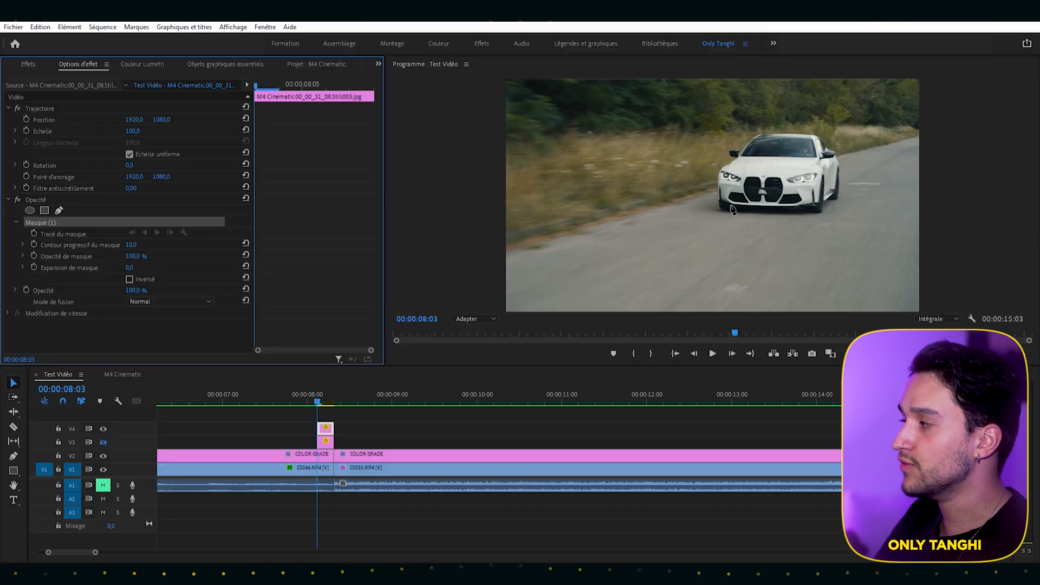
click(722, 210)
click(750, 213)
click(787, 212)
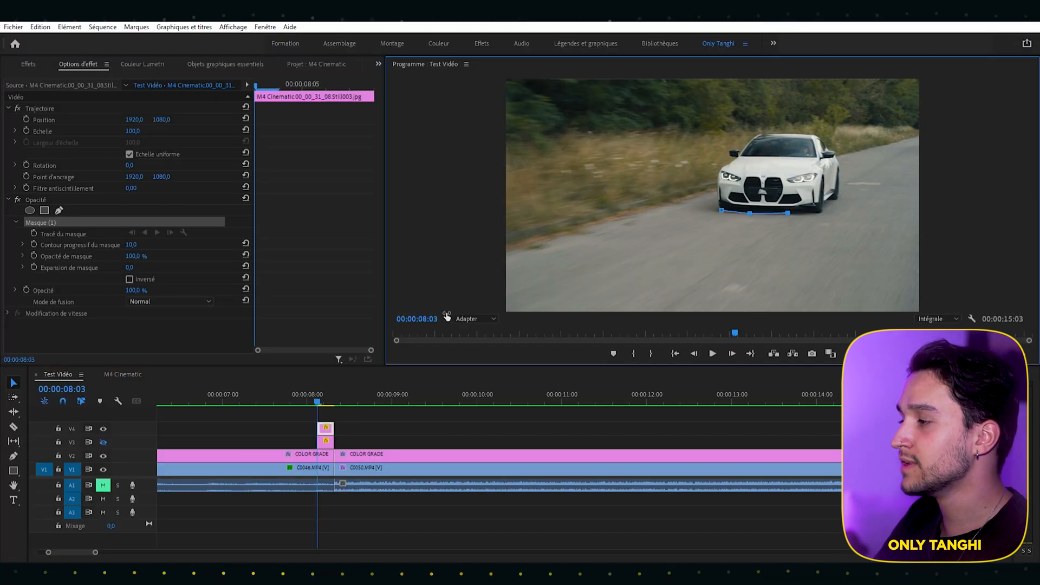
At 50% monitor zoom, continue the mask around the car's right front wheel, rear wheel and up its right flank
click(475, 360)
drag(633, 307, 761, 293)
click(727, 238)
click(764, 239)
click(774, 212)
click(790, 197)
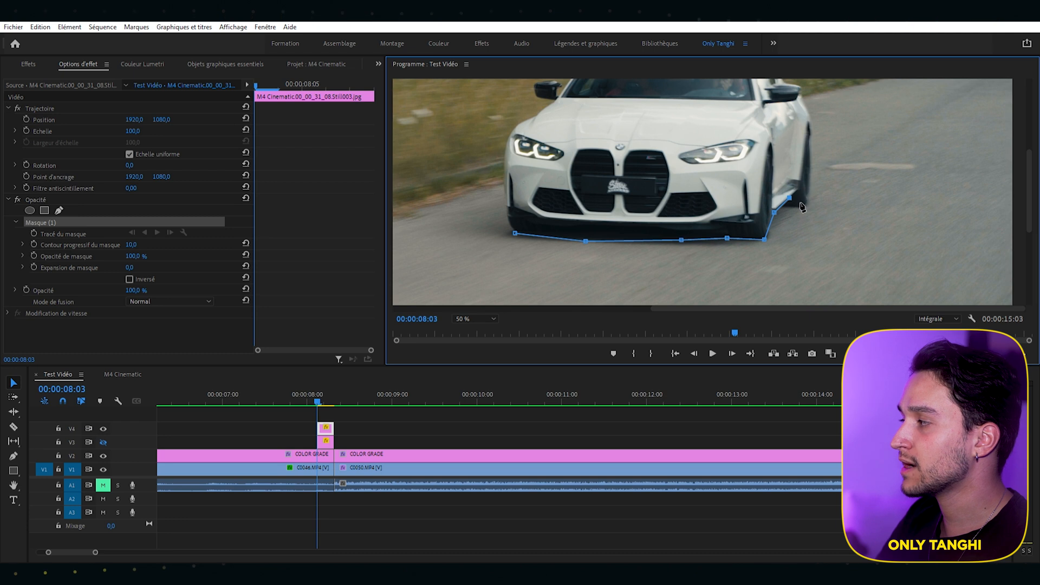
click(801, 206)
click(808, 190)
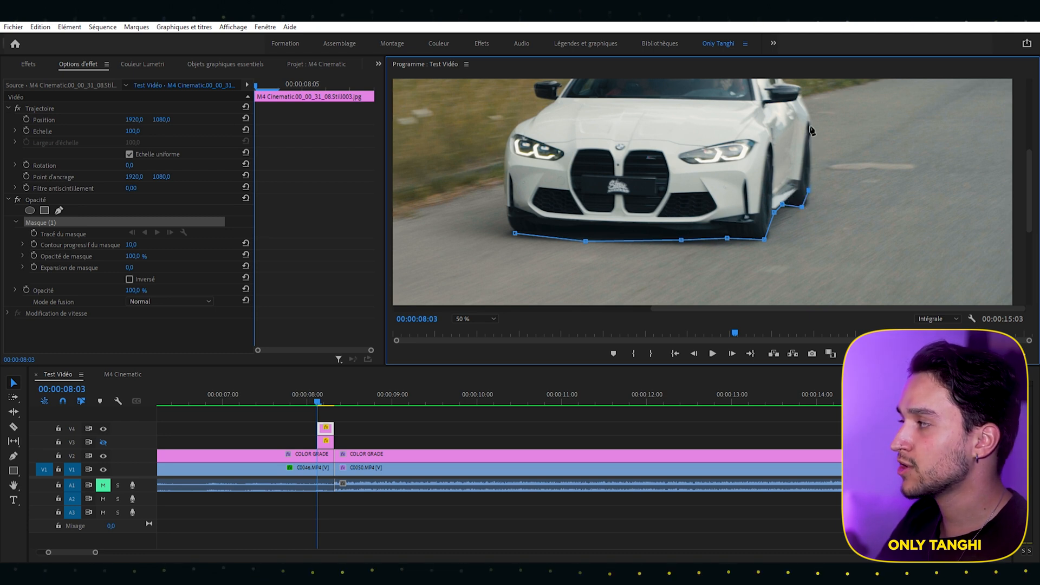
click(811, 132)
Continue the mask past the car's right side mirror, up the windshield pillar and along the roof edge
scroll(867, 173, up, 4)
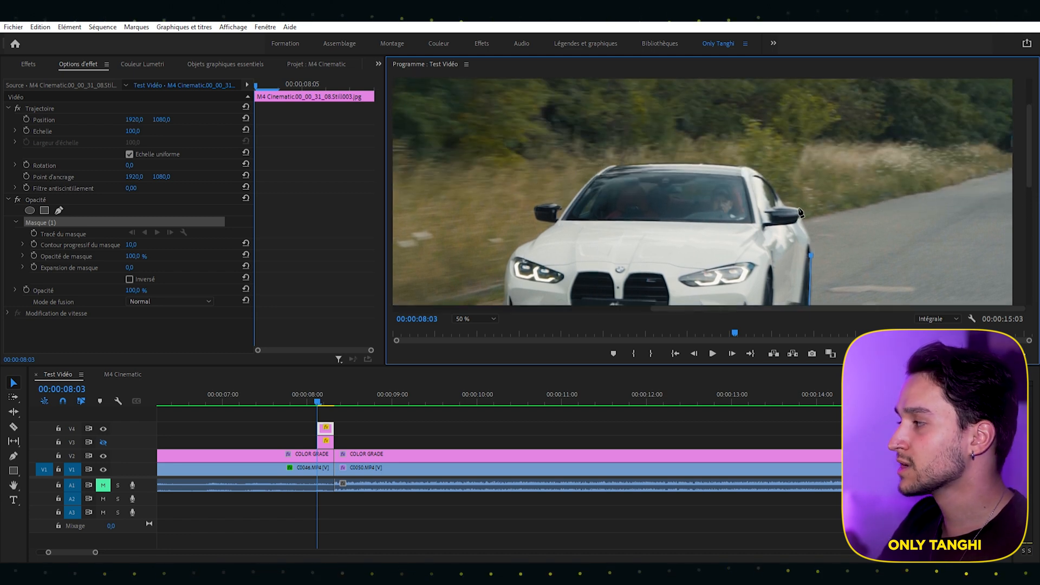
click(802, 217)
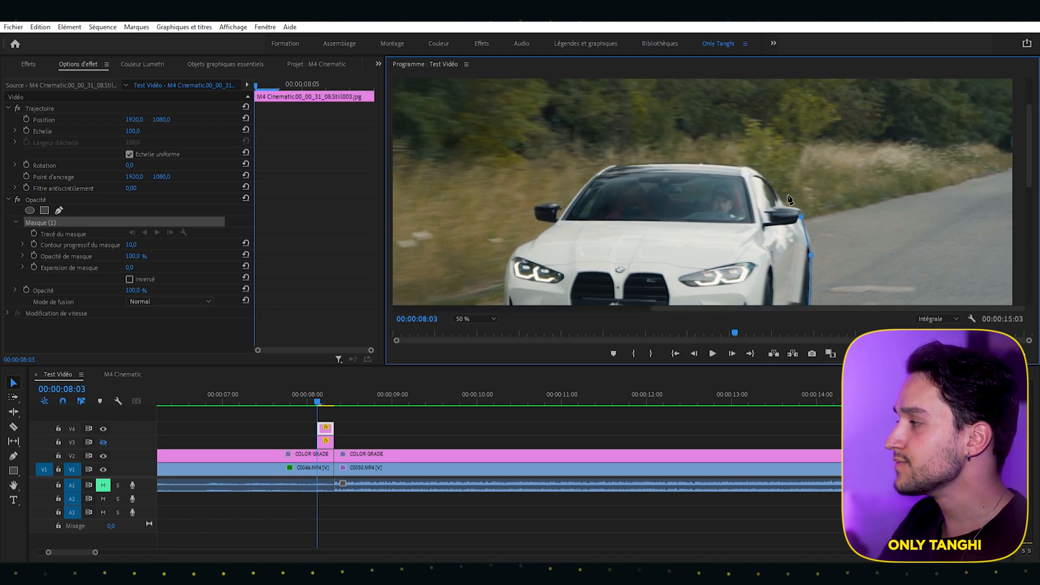
click(765, 179)
click(729, 167)
click(688, 164)
click(646, 163)
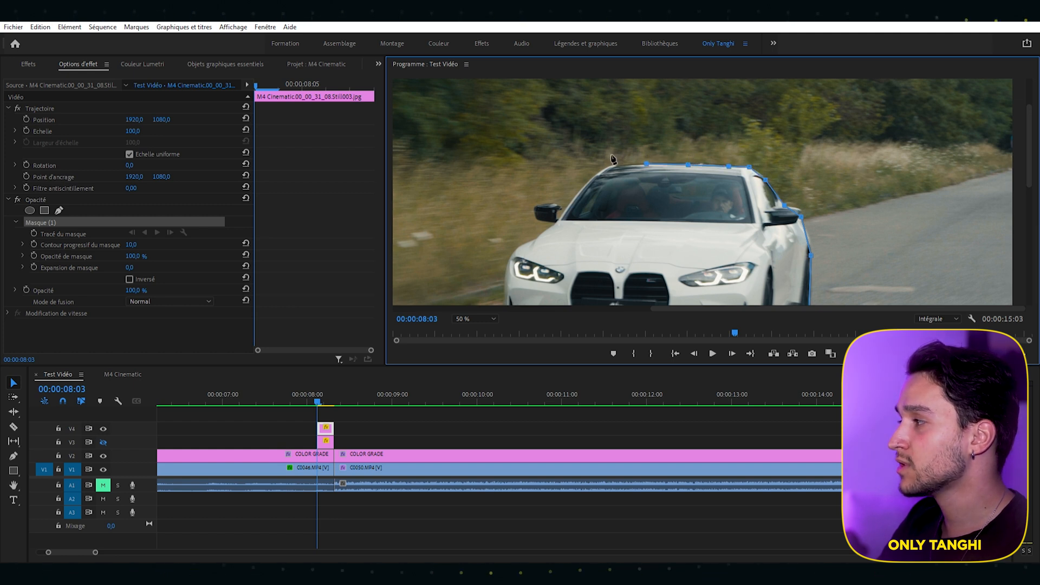
Continue the mask down the left windshield pillar and around the car's left side mirror
click(591, 178)
click(575, 197)
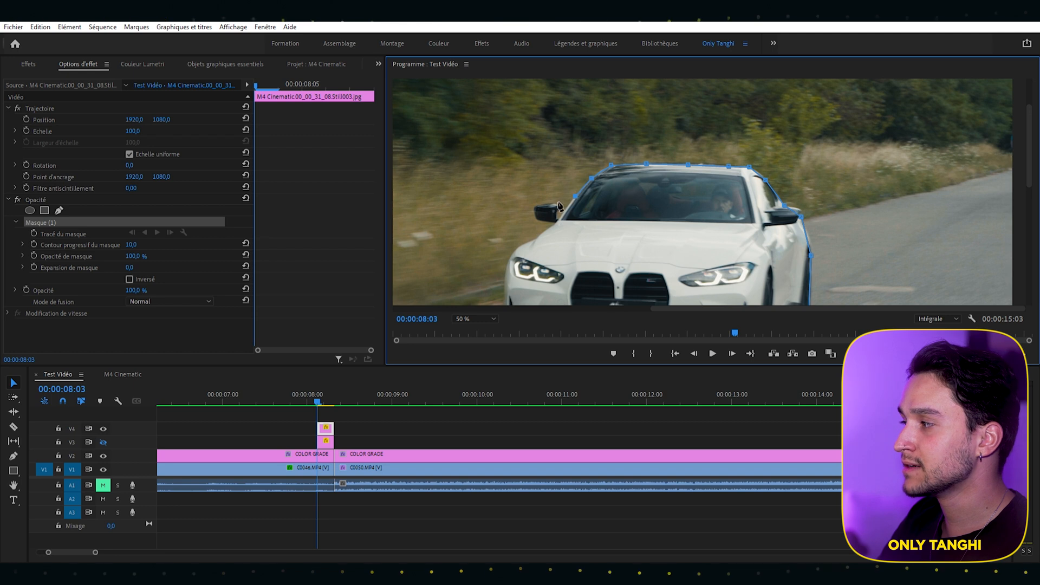
drag(558, 192, 558, 208)
click(538, 206)
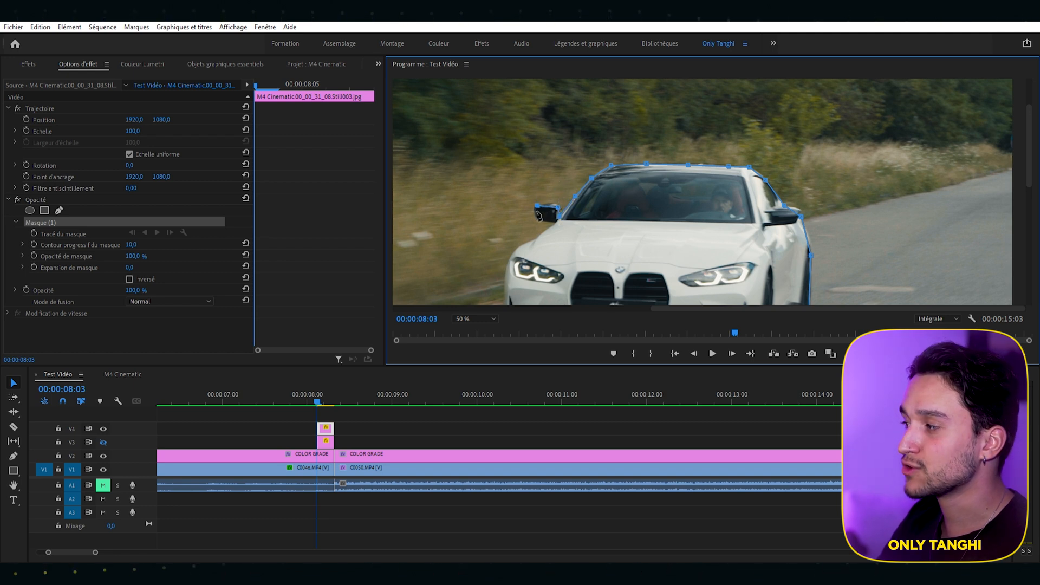
click(536, 216)
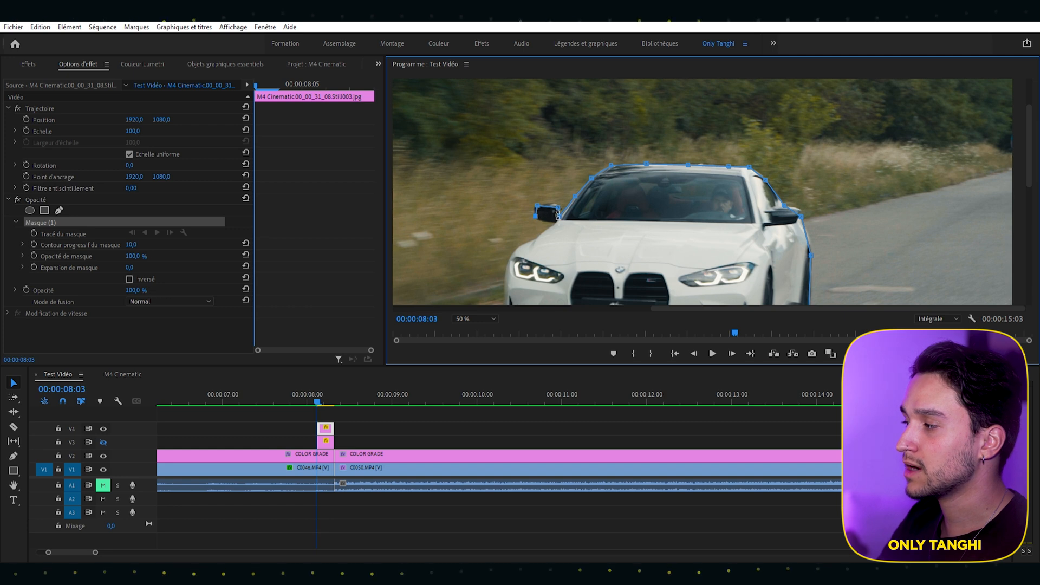
click(548, 222)
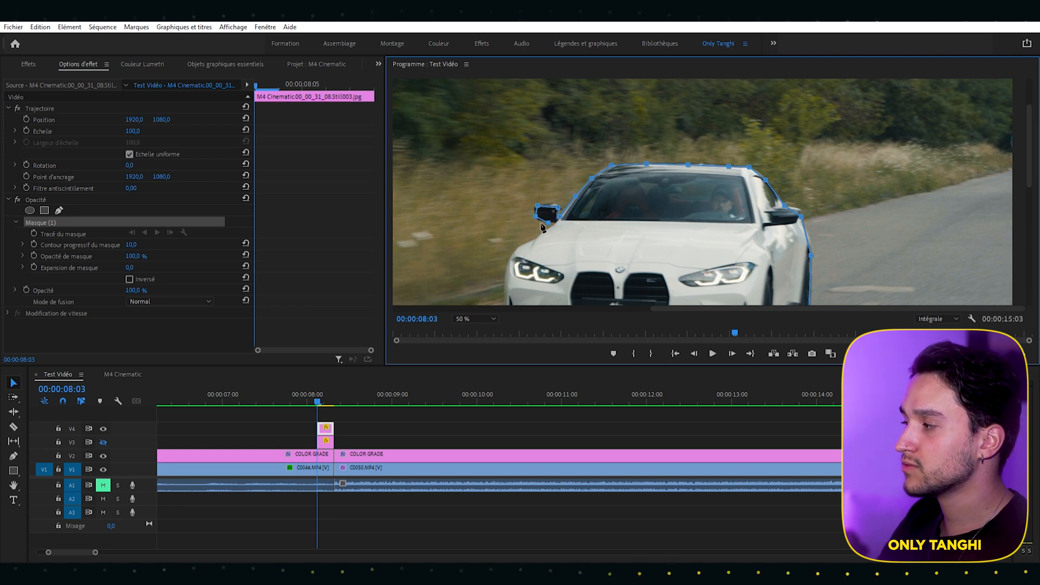
Continue the mask down the left edge of the hood and around the outside of the car's left headlight
click(540, 234)
click(528, 243)
click(514, 253)
click(504, 267)
click(506, 287)
Close the mask down the left side of the front bumper at its first point and fit the monitor view
drag(1030, 167, 1030, 198)
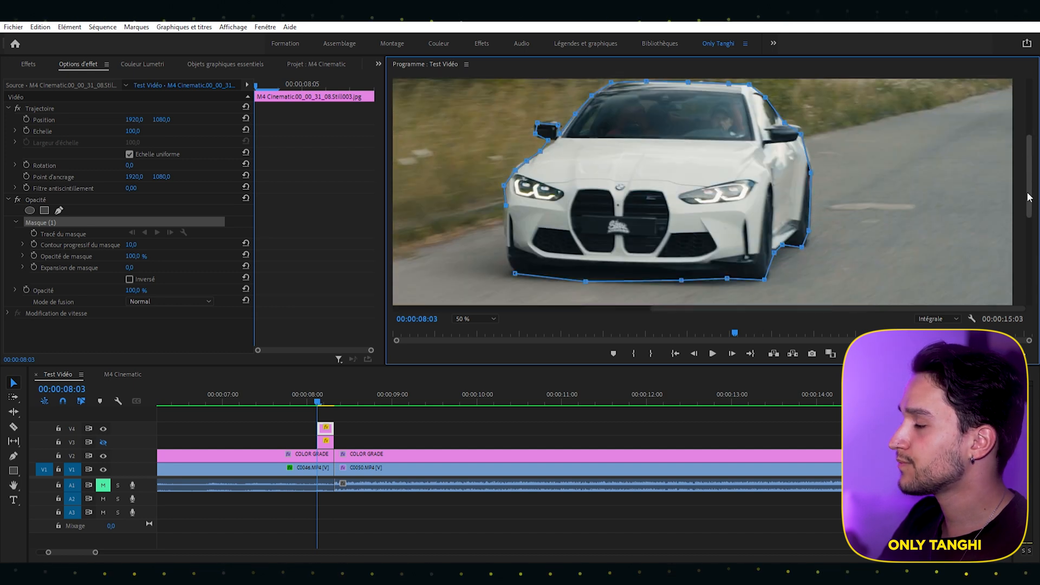
click(505, 237)
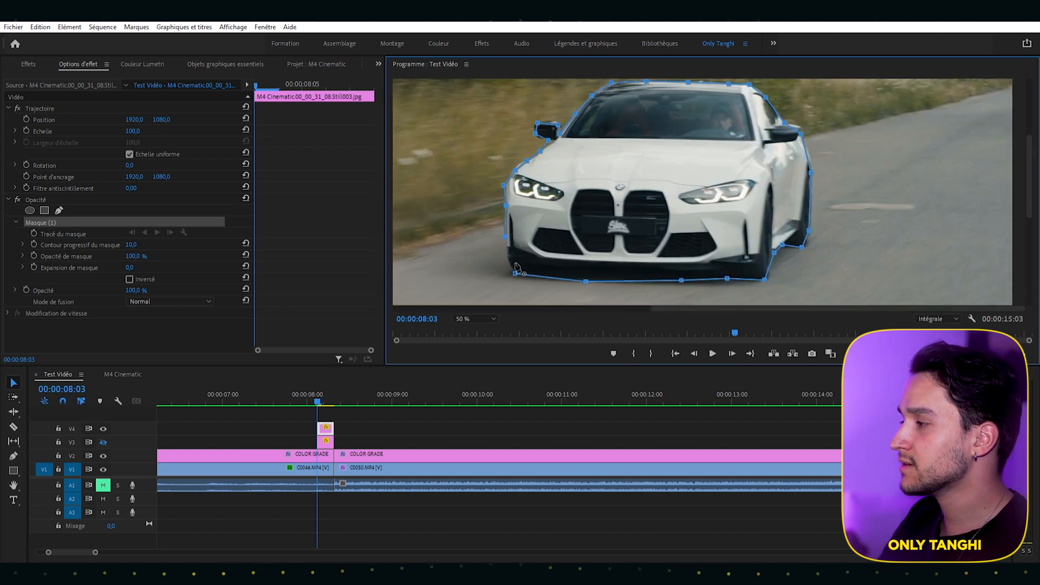
click(514, 274)
click(474, 318)
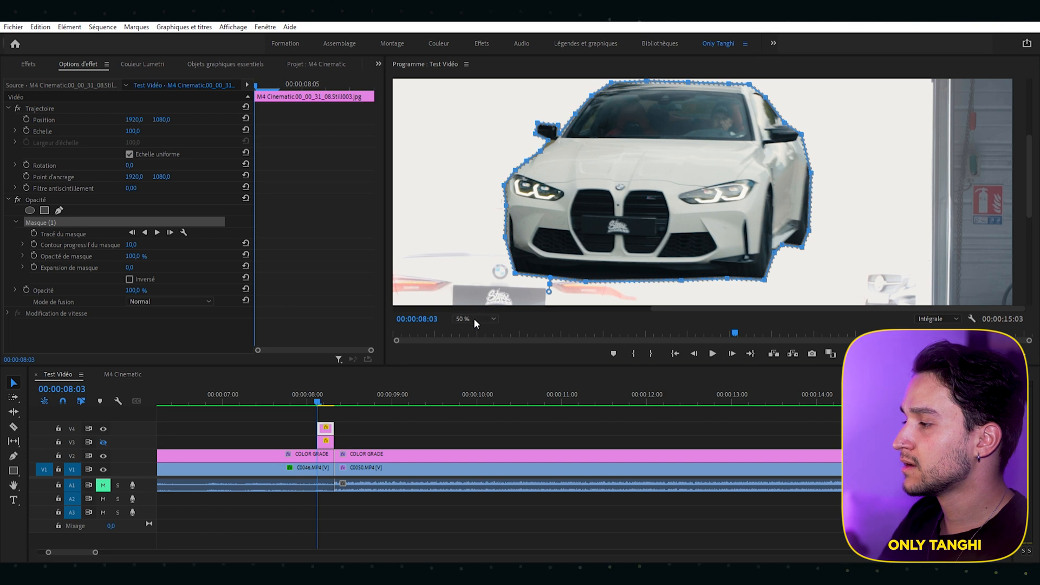
click(483, 319)
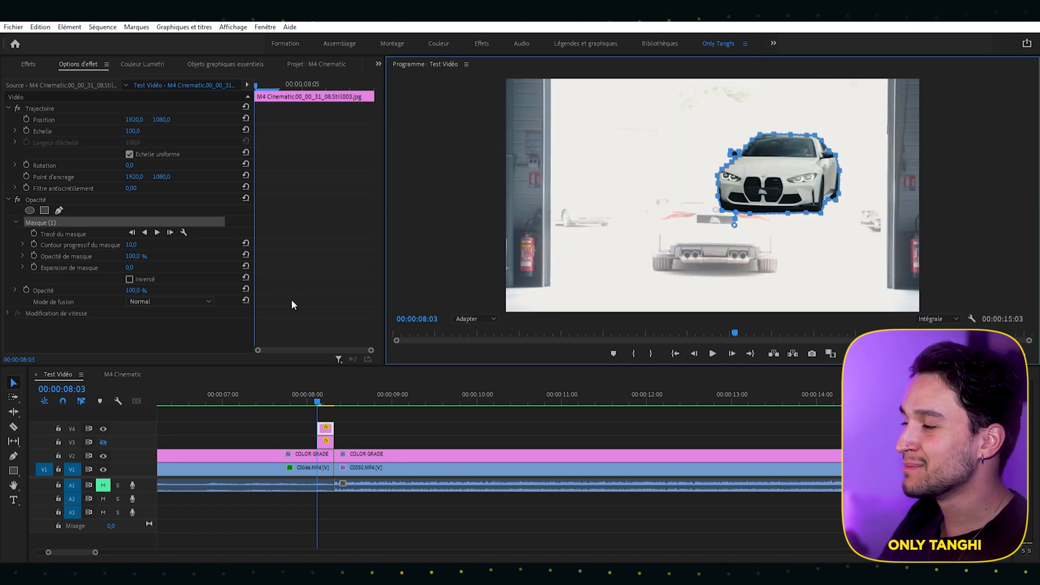
Animate the still's horizontal Position from 3862 at its first frame to 1920 at the end of the clip
click(26, 108)
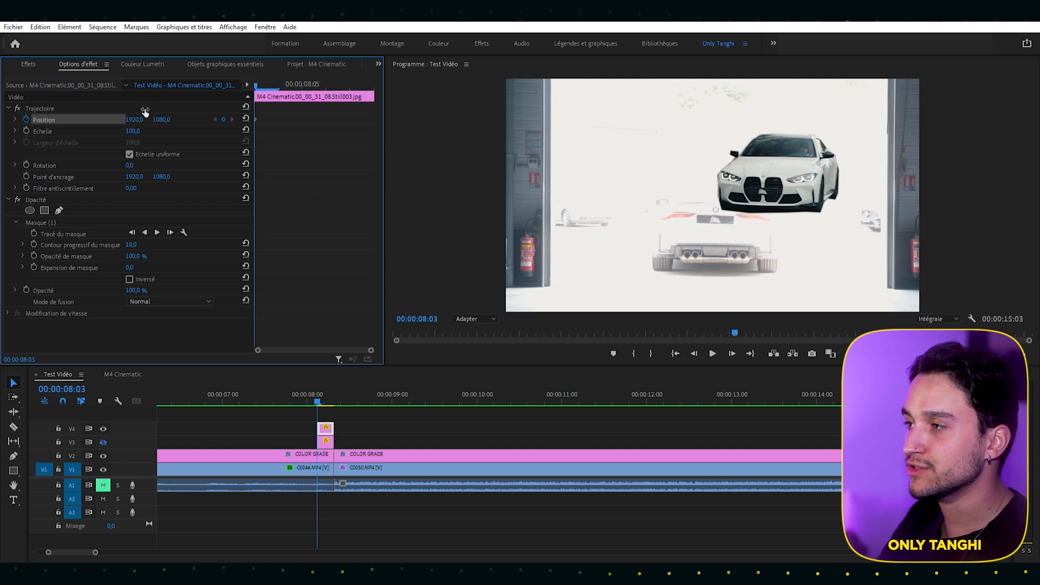
drag(134, 120, 347, 120)
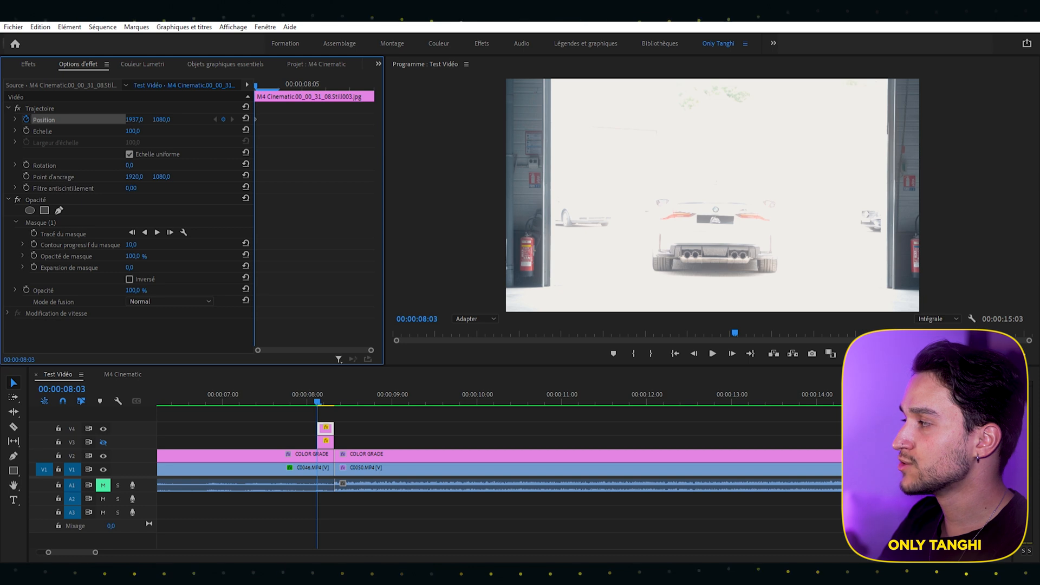
click(301, 81)
click(325, 79)
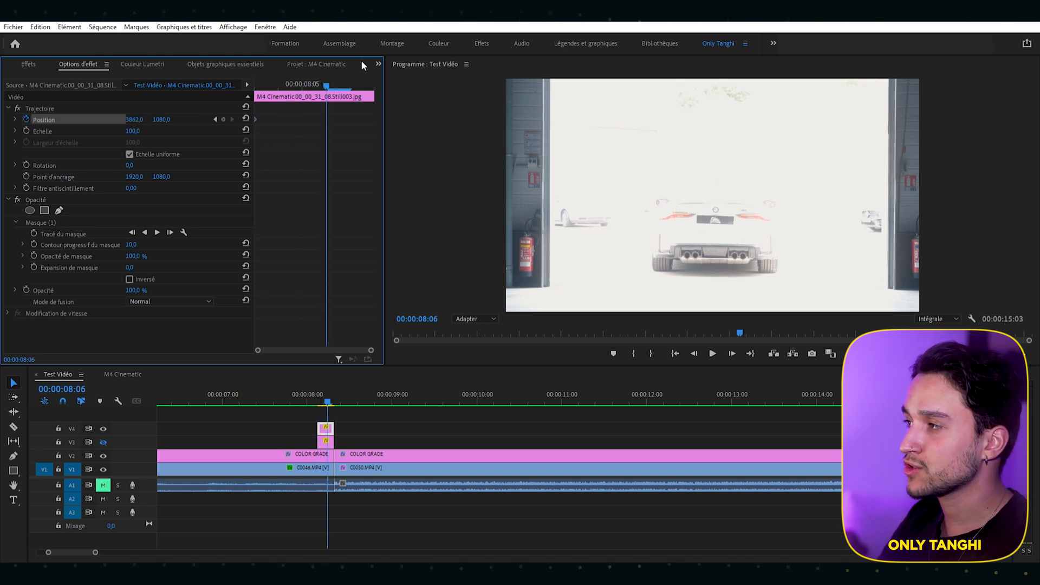
click(246, 107)
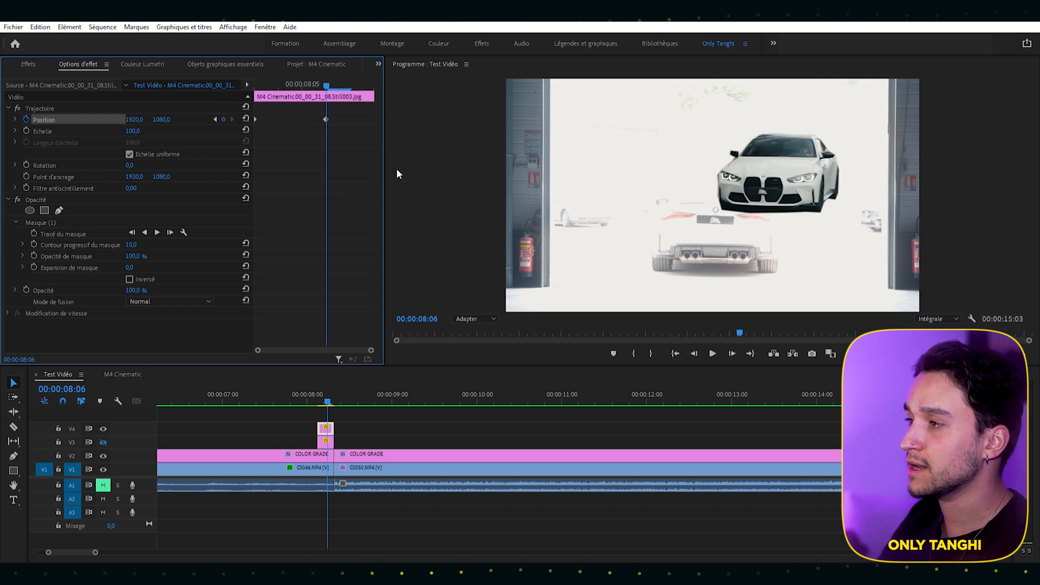
drag(324, 111, 384, 115)
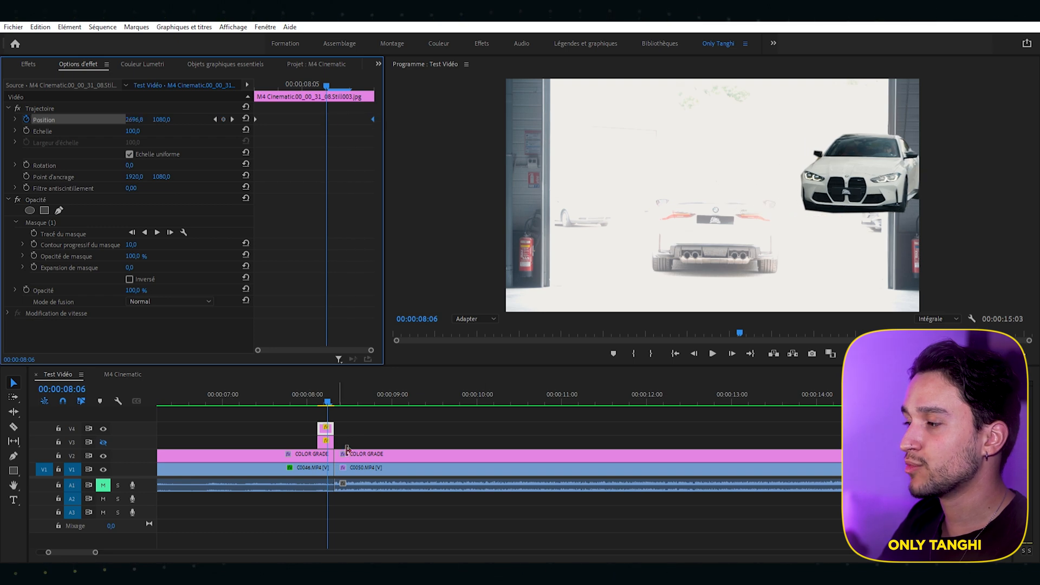
Play back the sequence across the cut twice to check how the masked car slides in
drag(330, 390, 301, 391)
click(506, 409)
key(space)
key(space)
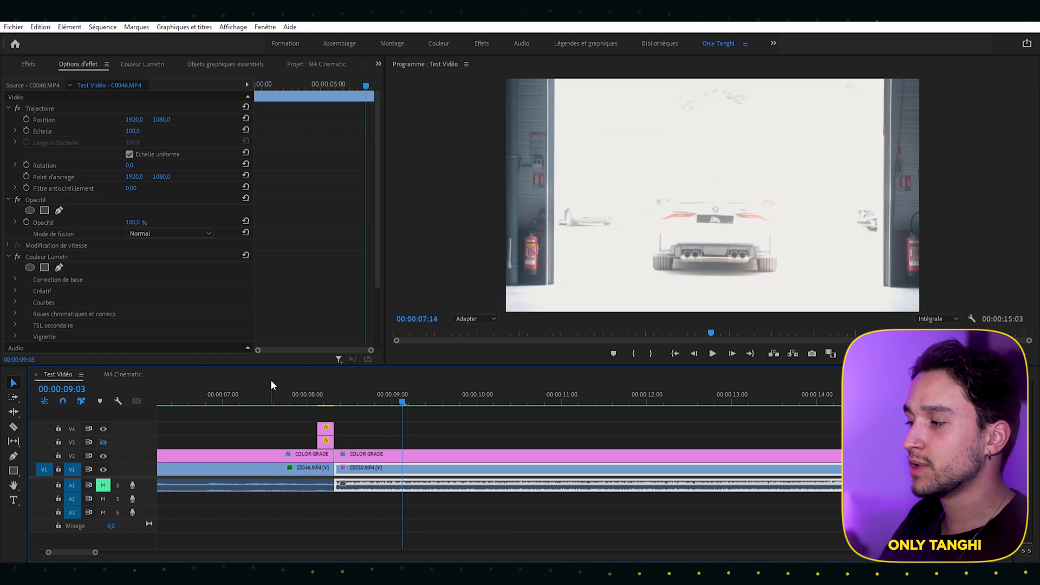
click(270, 386)
key(space)
key(space)
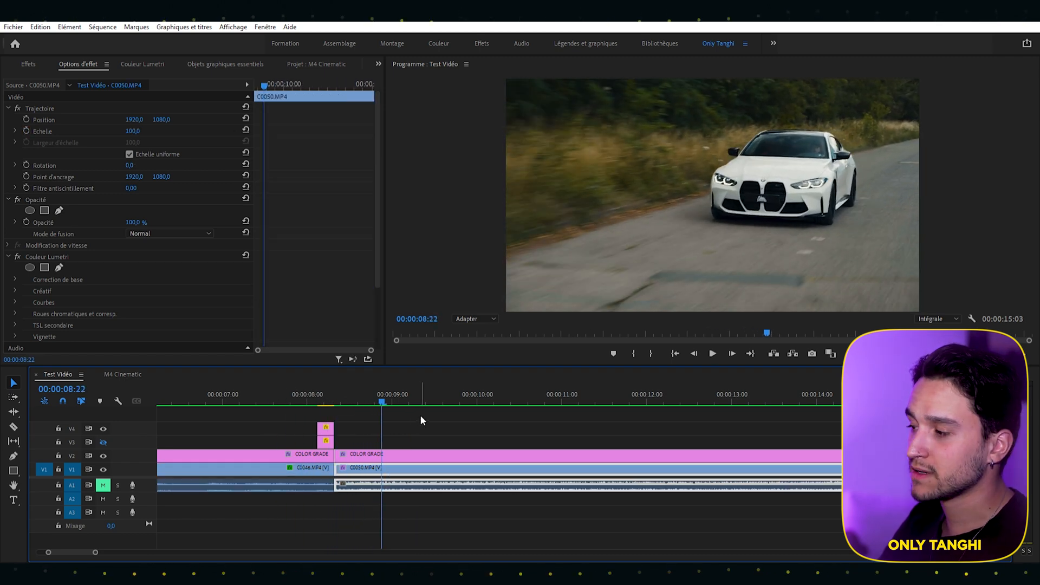
Select the masked still and add a Scale keyframe of 0 at its first frame
click(323, 386)
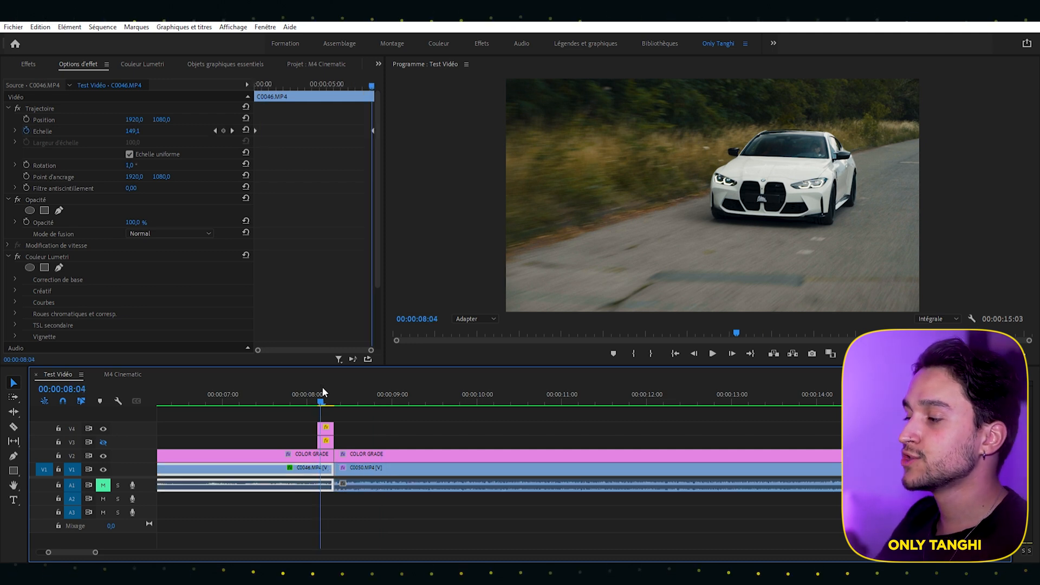
drag(276, 81, 213, 79)
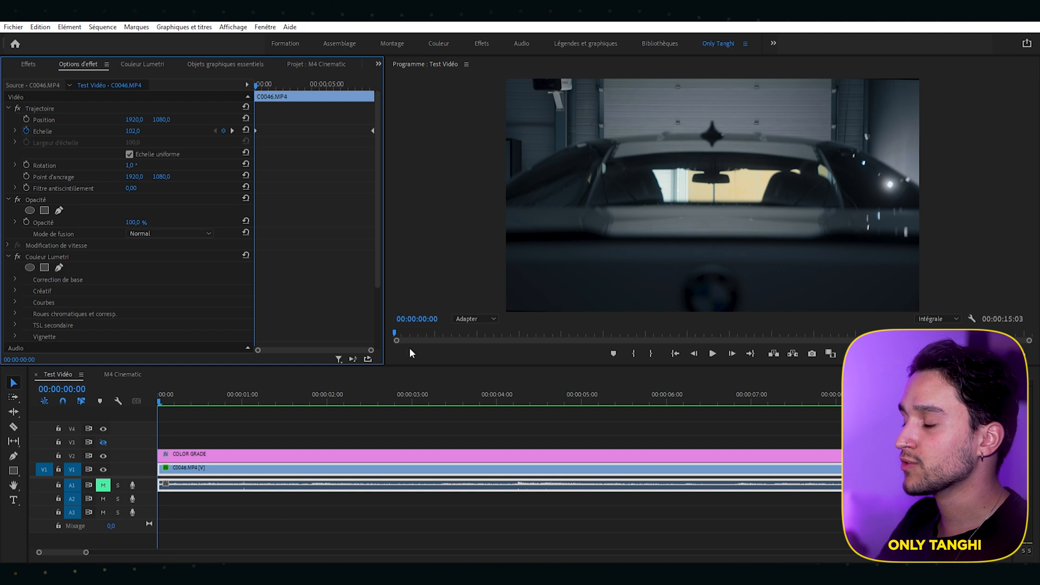
click(889, 468)
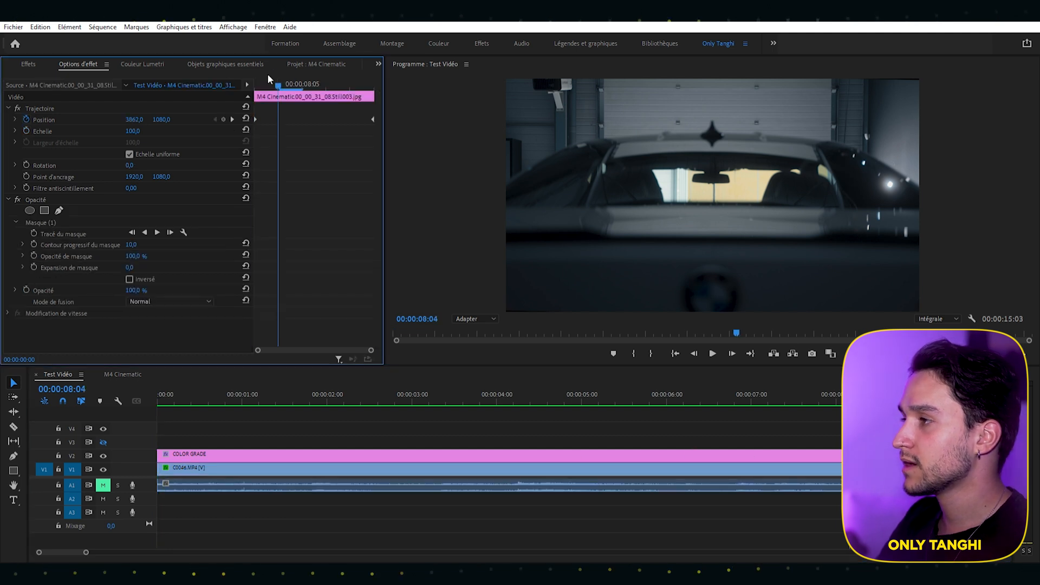
drag(270, 75, 197, 79)
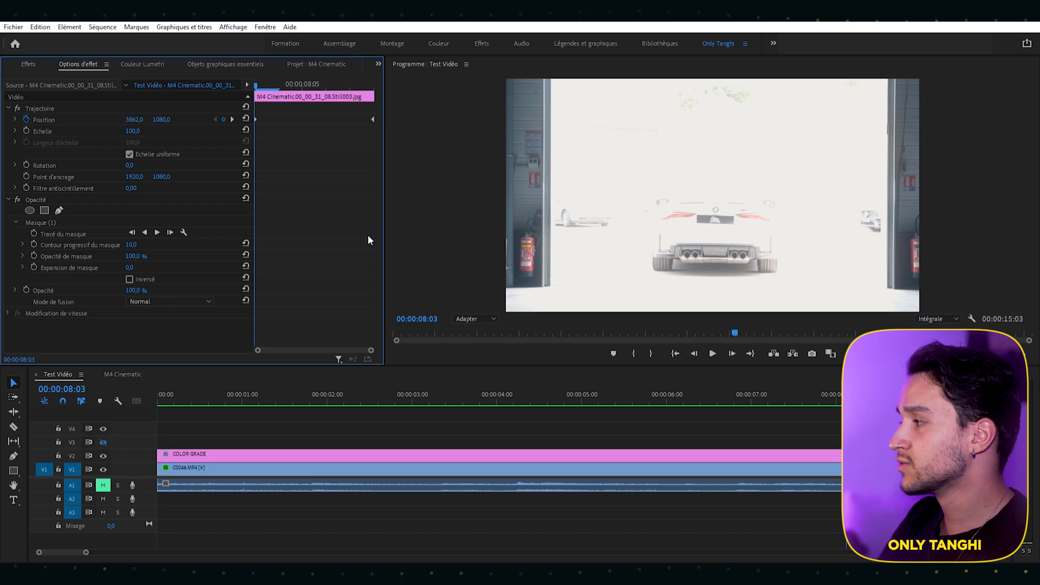
click(26, 130)
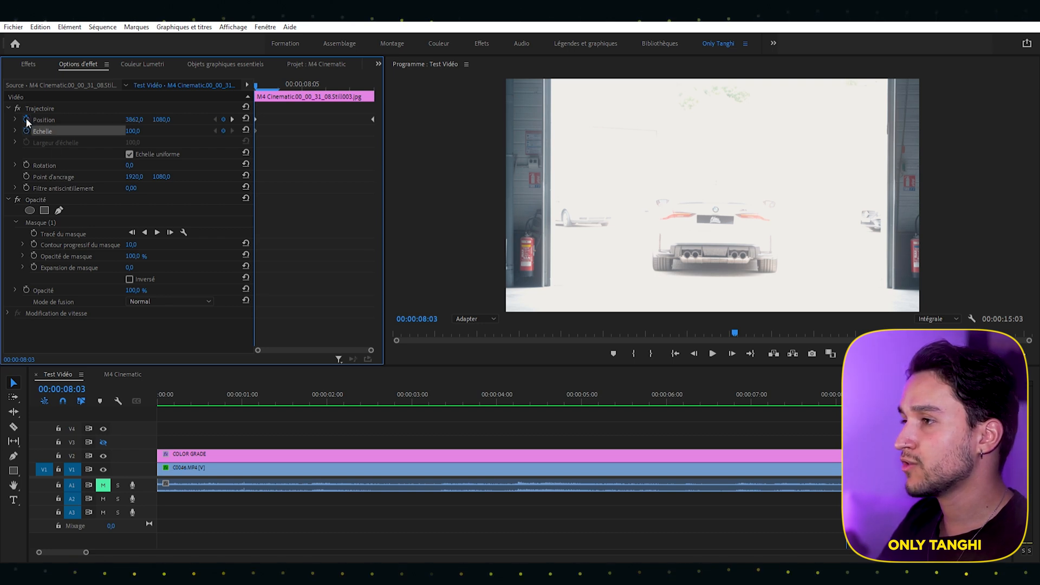
click(133, 131)
text(0)
key(Return)
Add a second Scale keyframe of 100 on the still and move it to the end of the clip
click(326, 85)
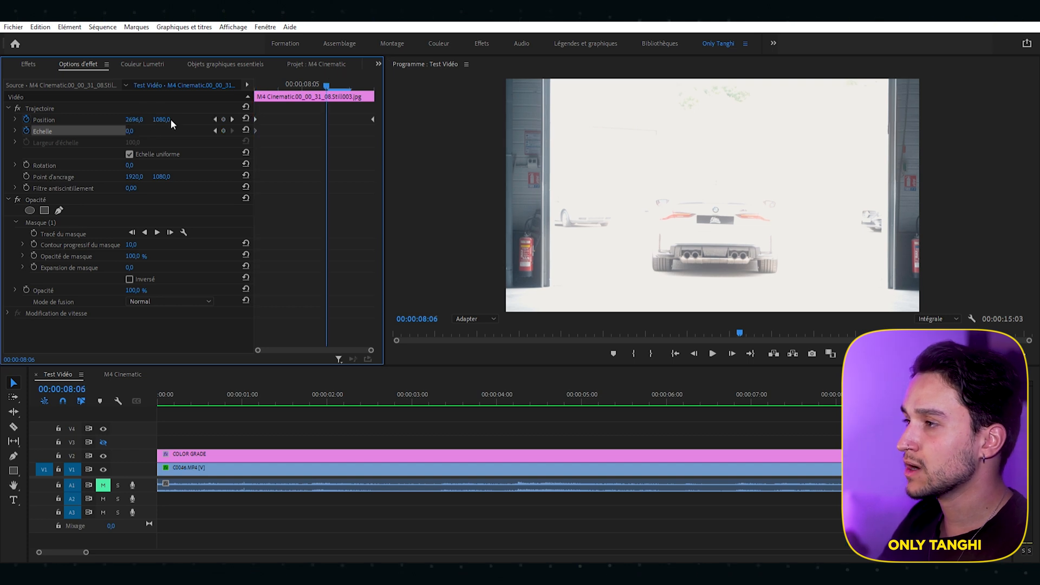
click(130, 131)
text(100)
key(Return)
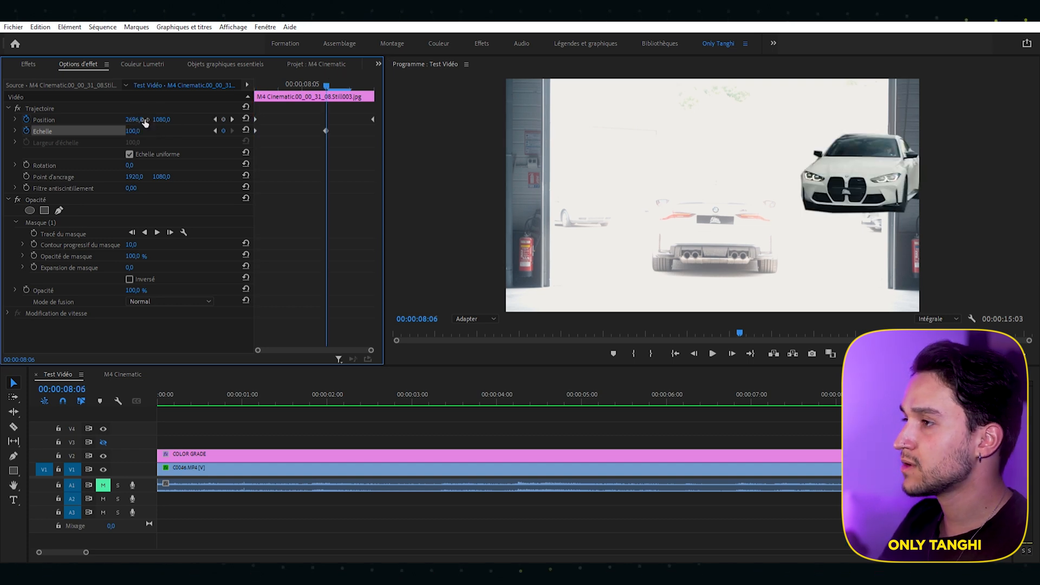
scroll(498, 466, down, 2)
drag(326, 130, 379, 131)
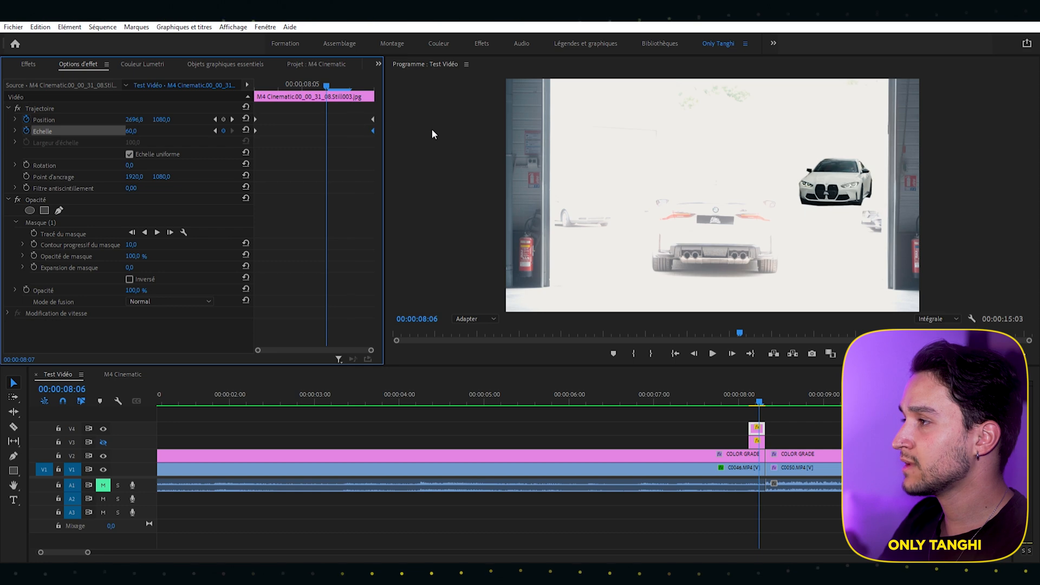
Play back the transition around the cut several times to check the car's combined slide and scale animation
click(727, 392)
key(backslash)
key(space)
click(551, 390)
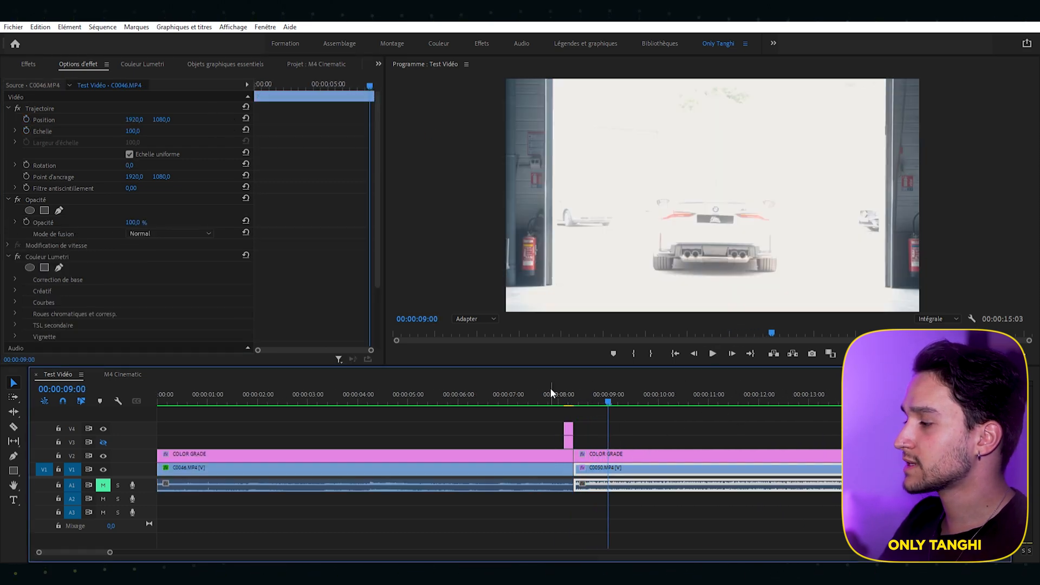
key(space)
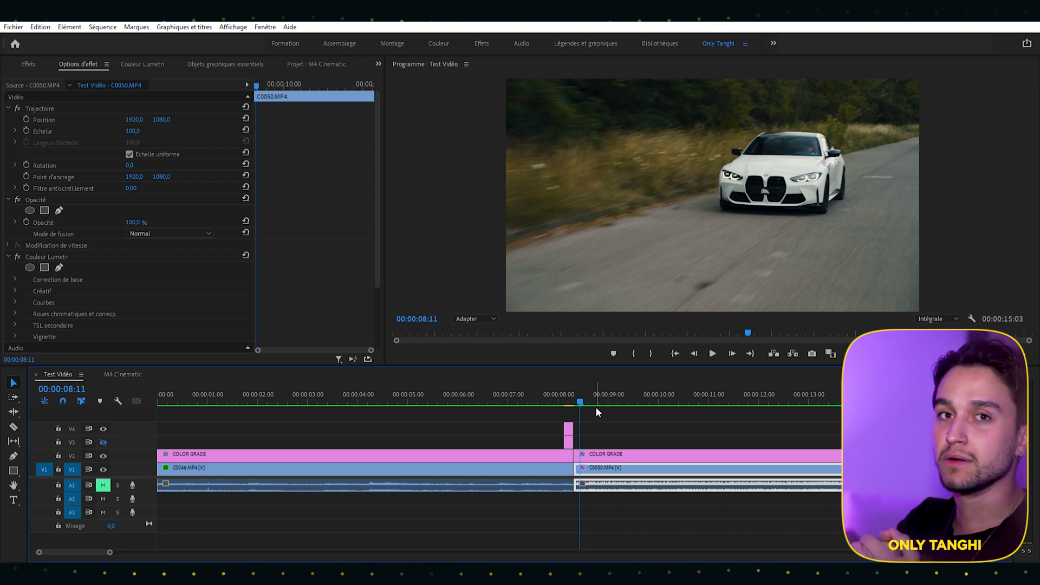
click(550, 402)
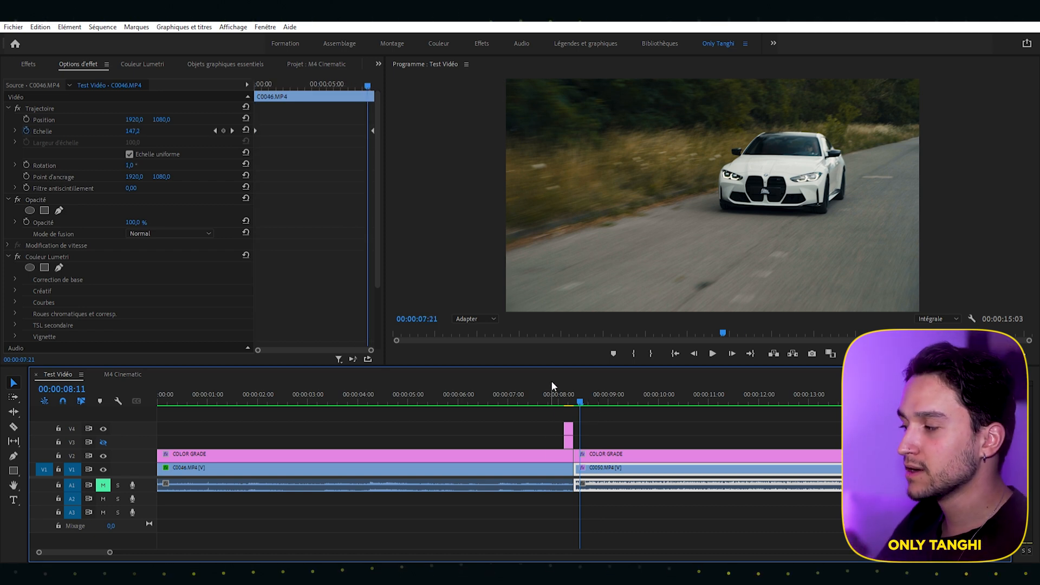
click(642, 428)
key(space)
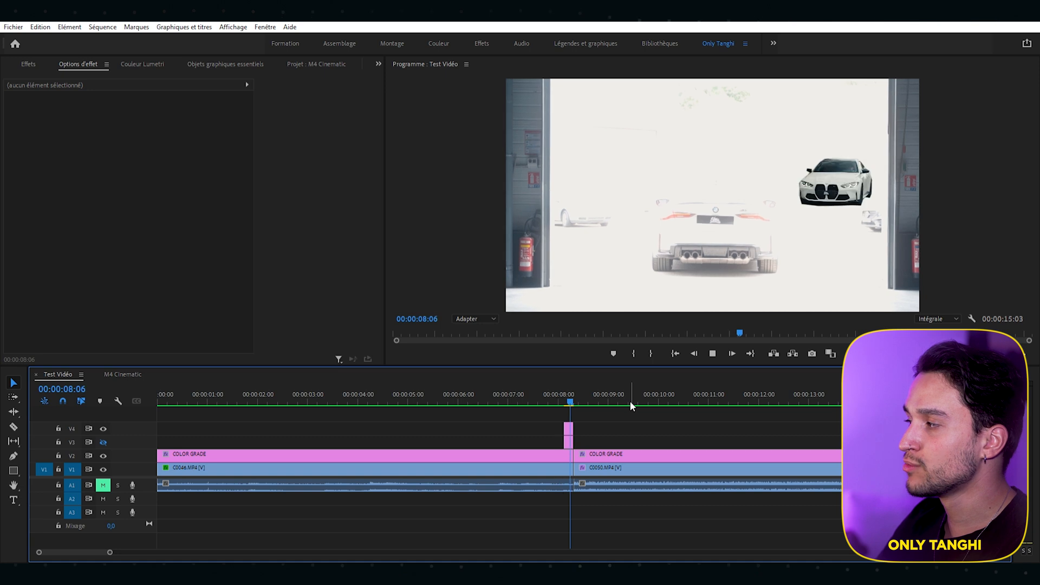
key(space)
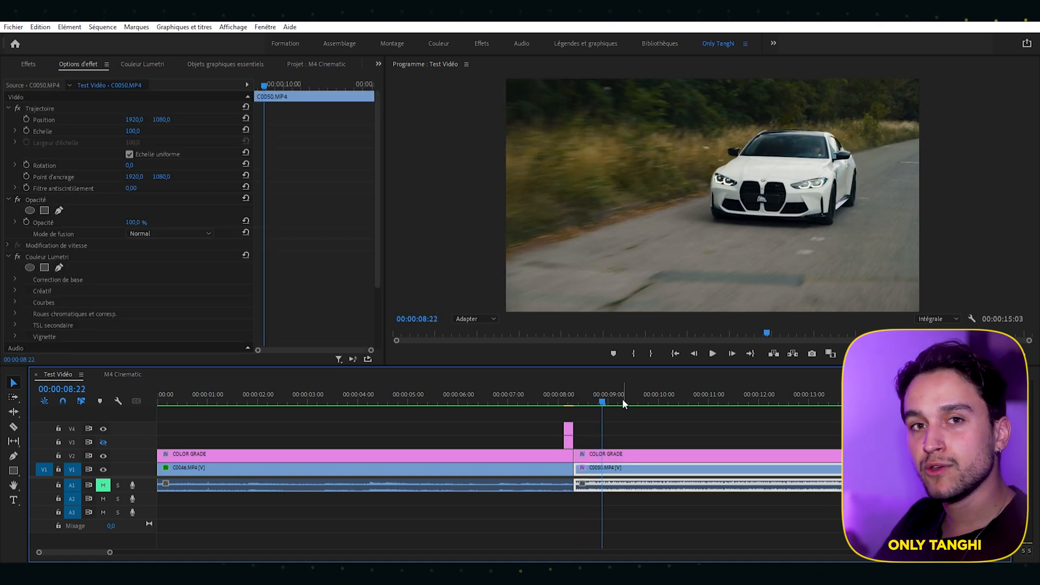